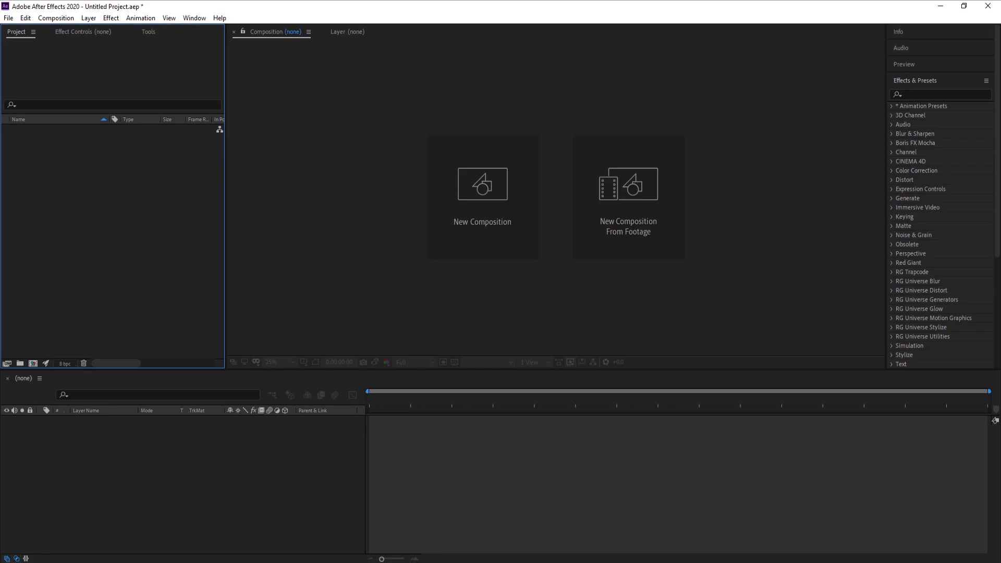
- Import the image file qwqw_00000.jpg into the project
left_click(9, 18)
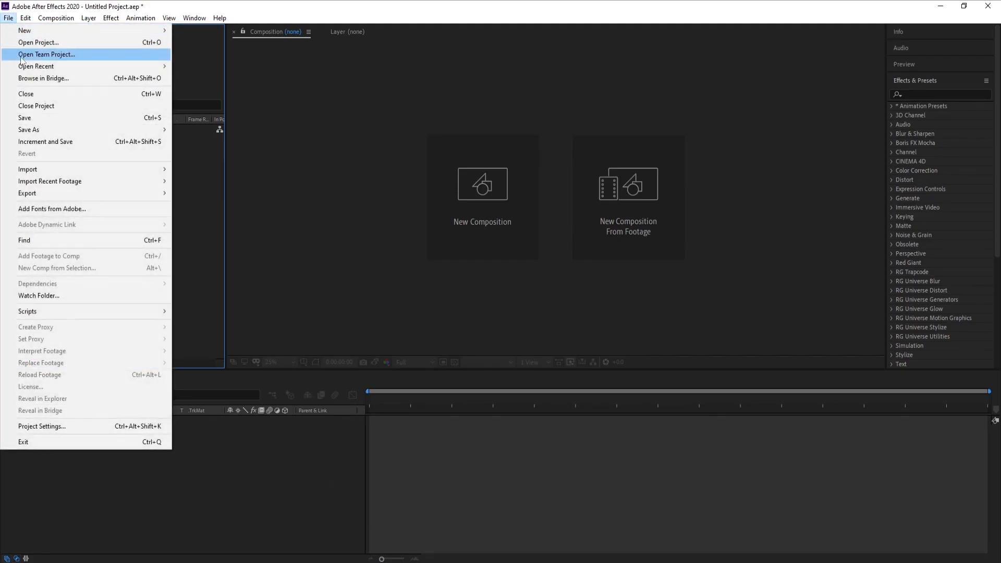
mouse_move(94, 172)
left_click(189, 174)
left_click(271, 99)
double_click(271, 99)
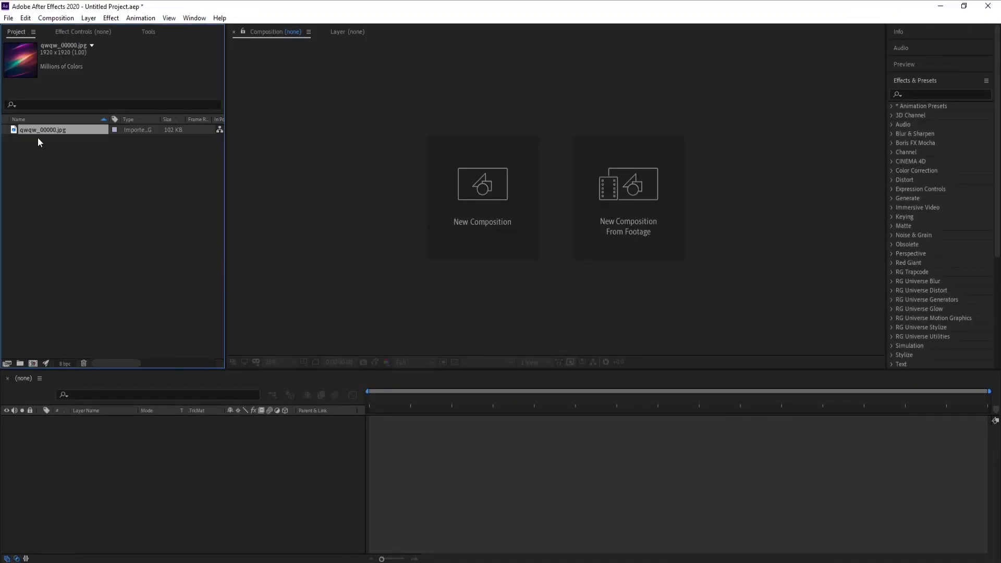
- Create a composition from qwqw_00000.jpg and review its composition settings
left_click_drag(35, 131, 31, 362)
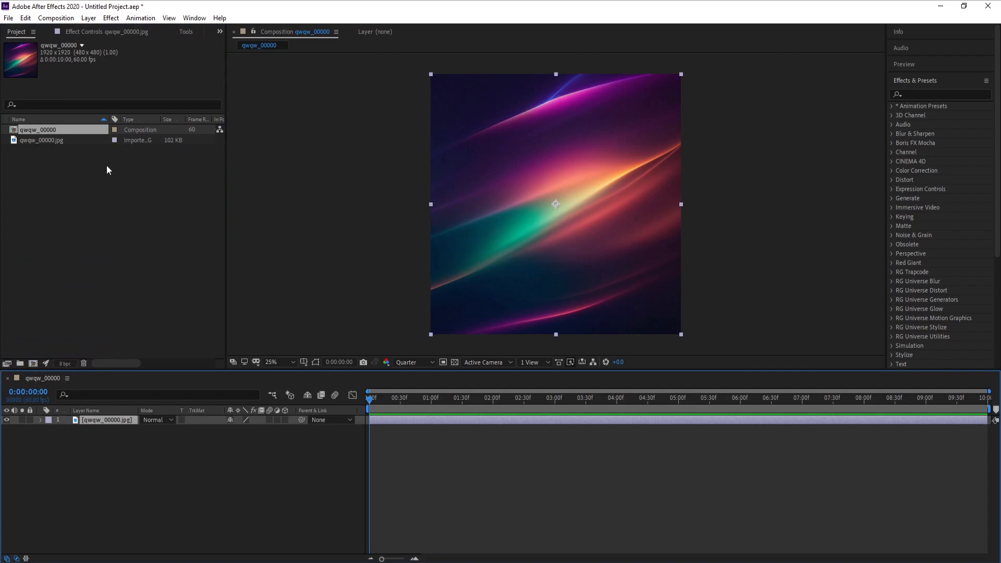
left_click(55, 18)
left_click(78, 47)
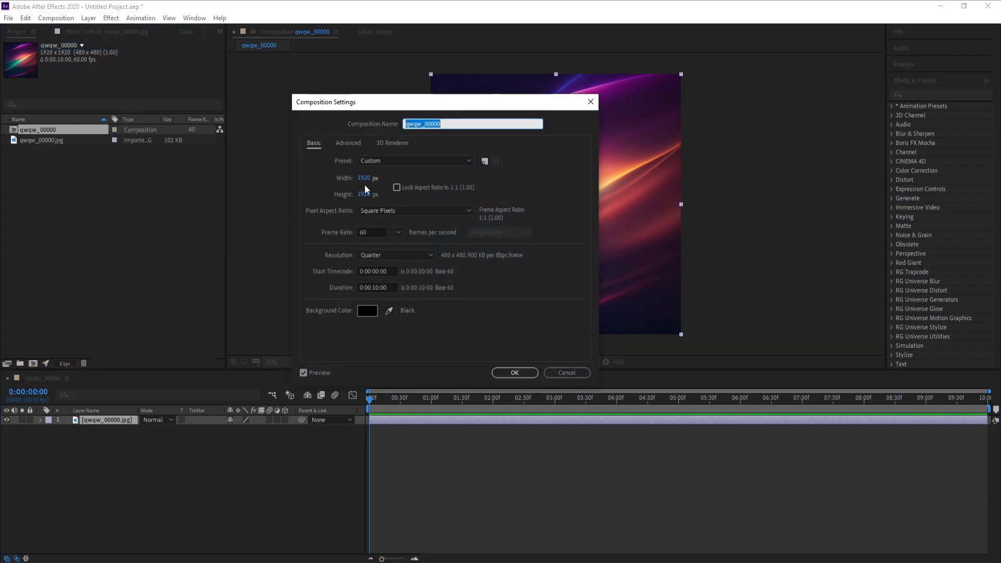
left_click(513, 372)
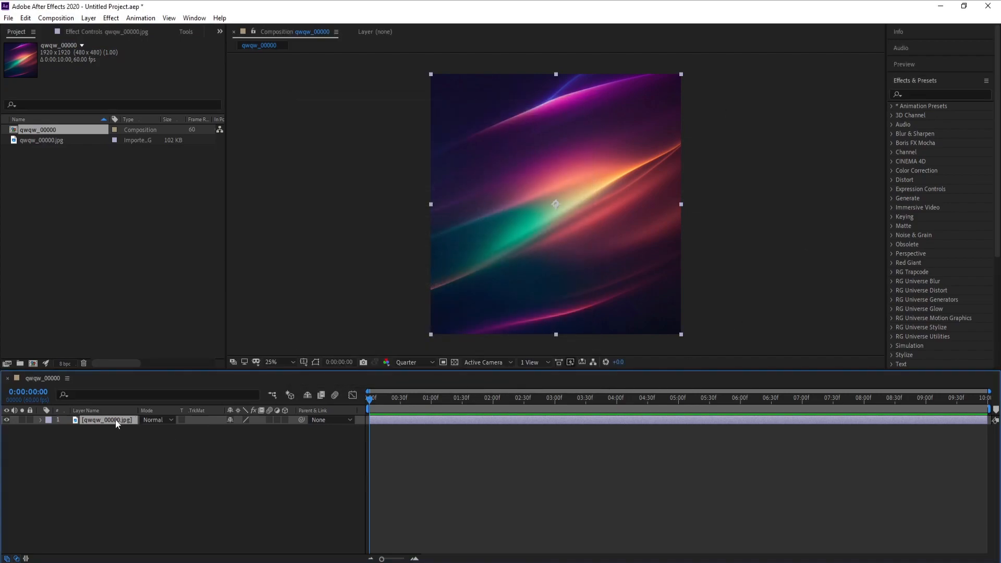
- Pre-compose the image layer as "qwqw_00000.jpg Comp 1", moving all attributes into the new composition
left_click(89, 19)
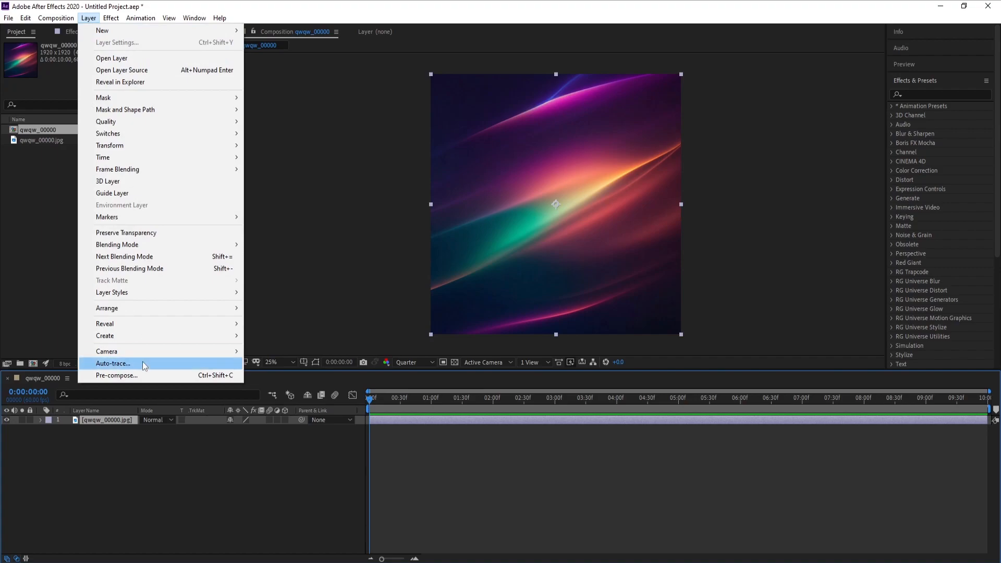
left_click(137, 375)
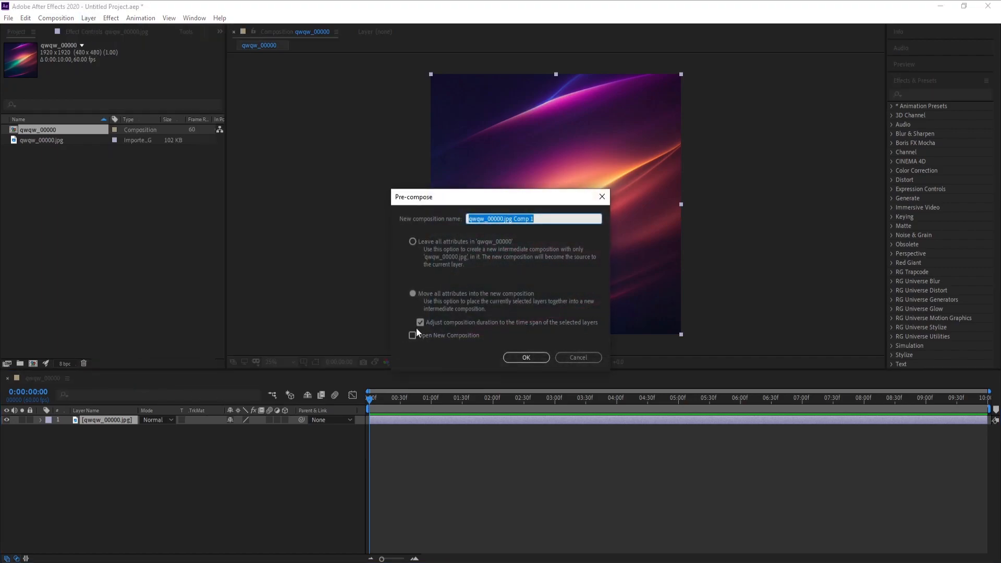
left_click(514, 359)
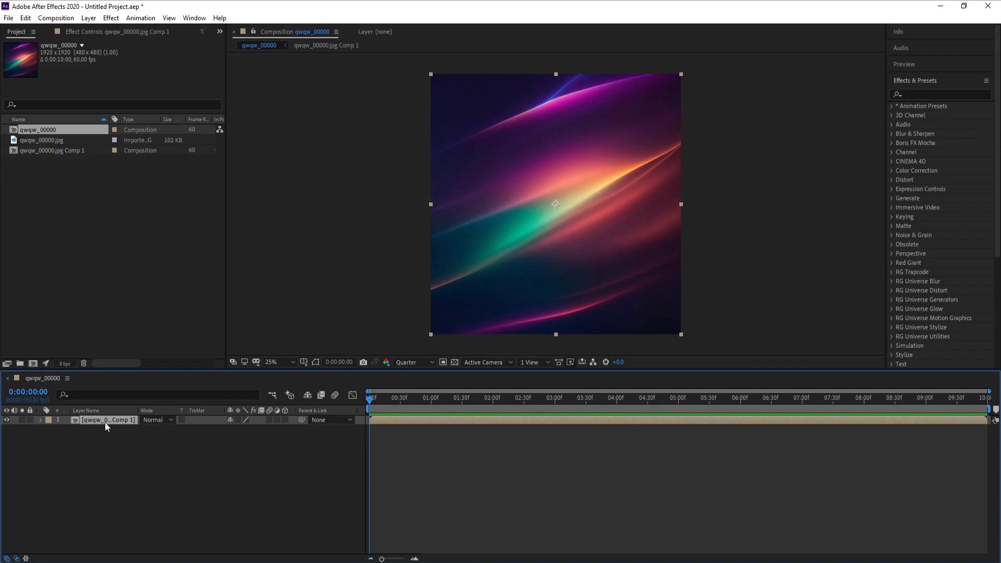
- Duplicate the pre-composed layer until there are six layers, and make all six 3D layers
key("ctrl+d")
key("ctrl+d")
key("ctrl+d")
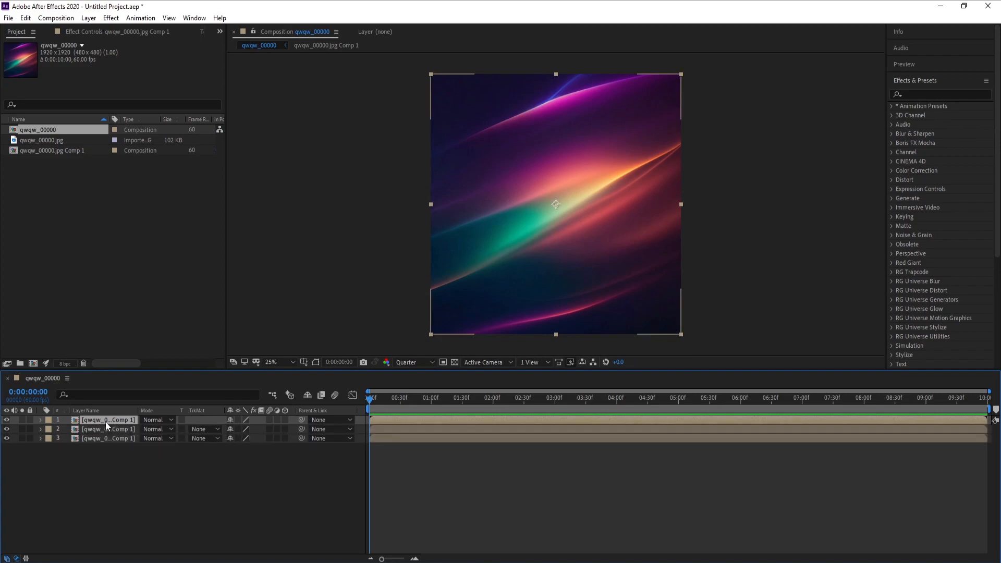
key("ctrl+d")
key("ctrl+d")
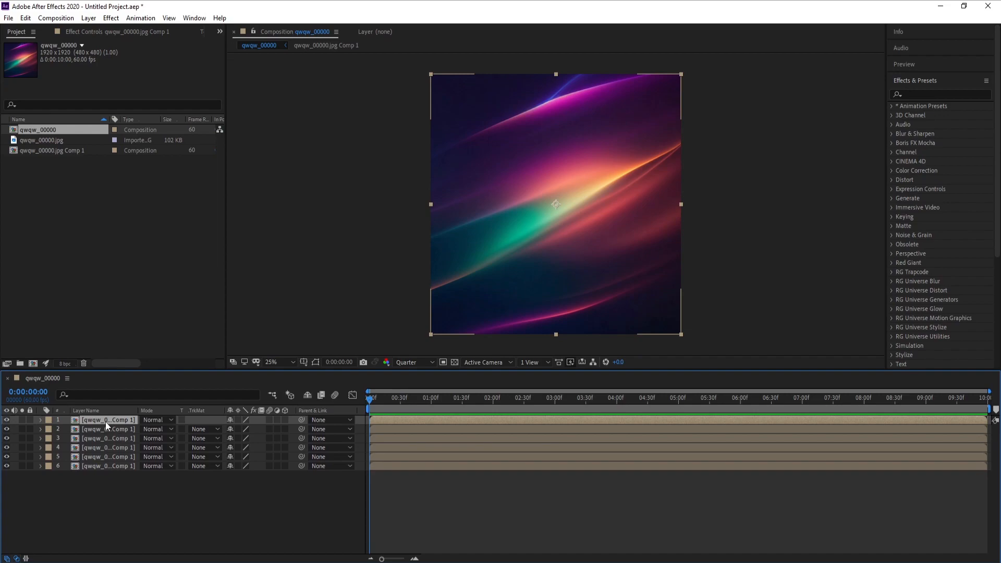
left_click_drag(285, 419, 281, 478)
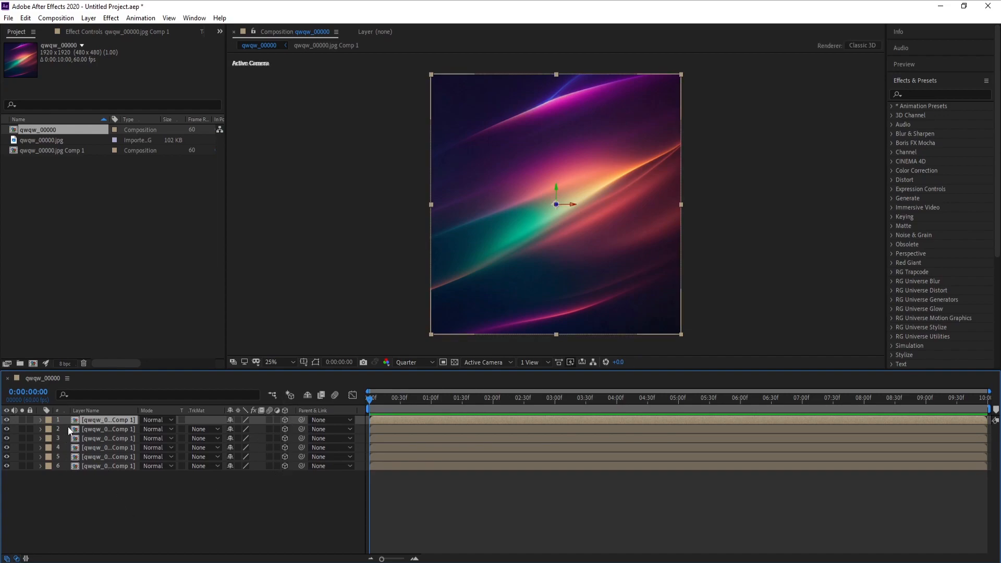
left_click(96, 472)
- Set the Z value of the anchor point to 960 on layers 1, 2 and 3
left_click(95, 419)
left_click(96, 428, "ctrl")
left_click(101, 440, "ctrl")
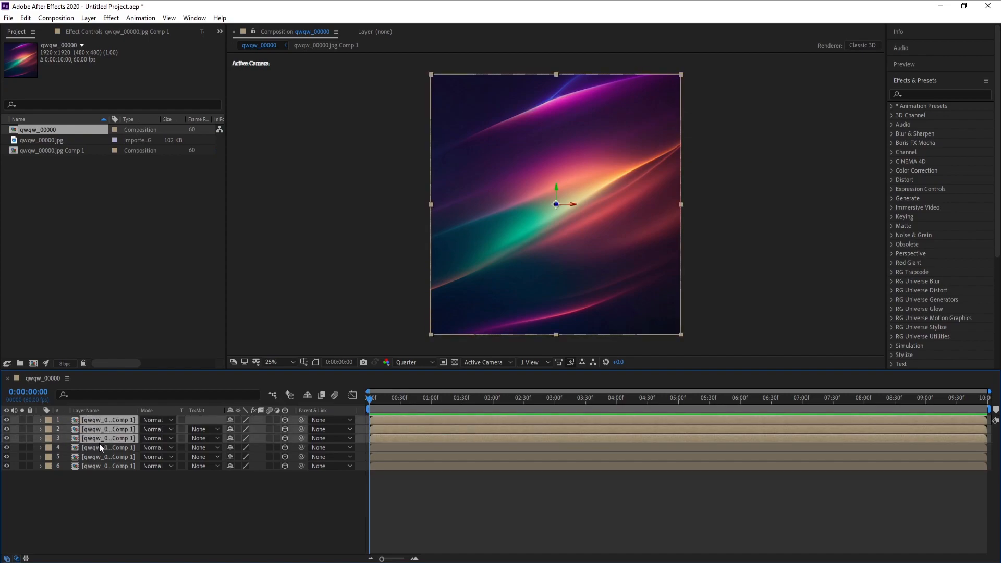
key("a")
left_click(231, 429)
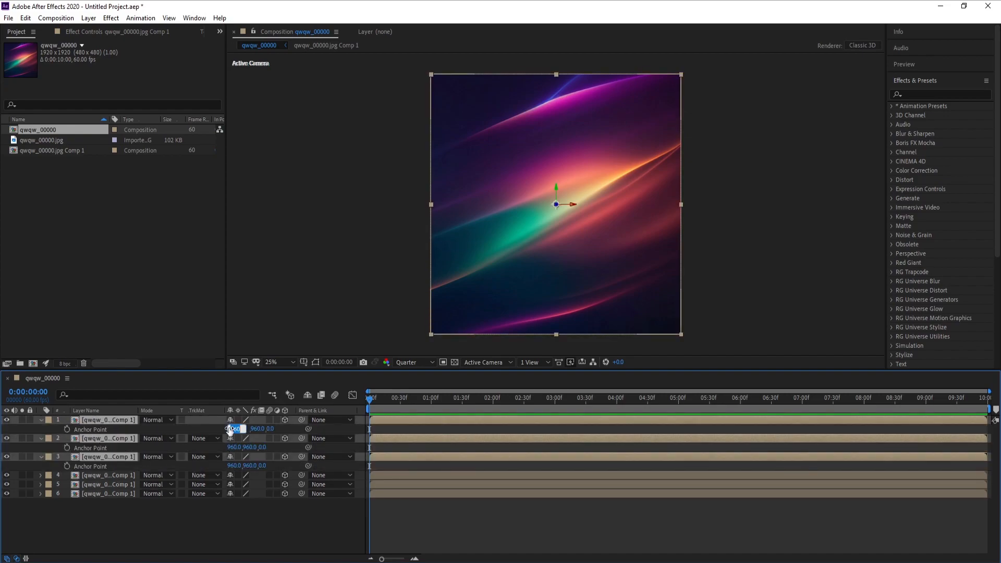
left_click(271, 428)
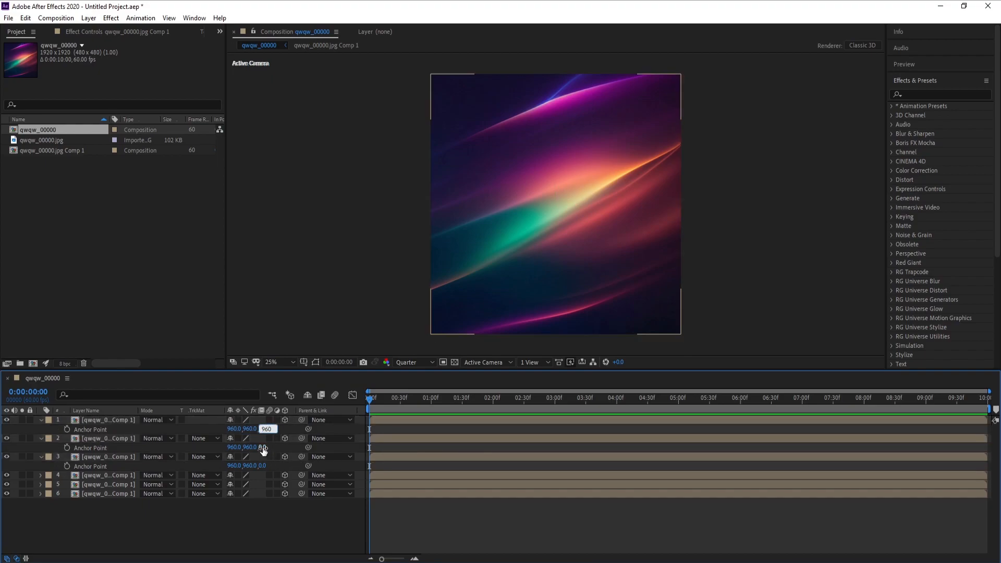
left_click(263, 447)
type("960")
left_click(263, 466)
type("960")
left_click(74, 510)
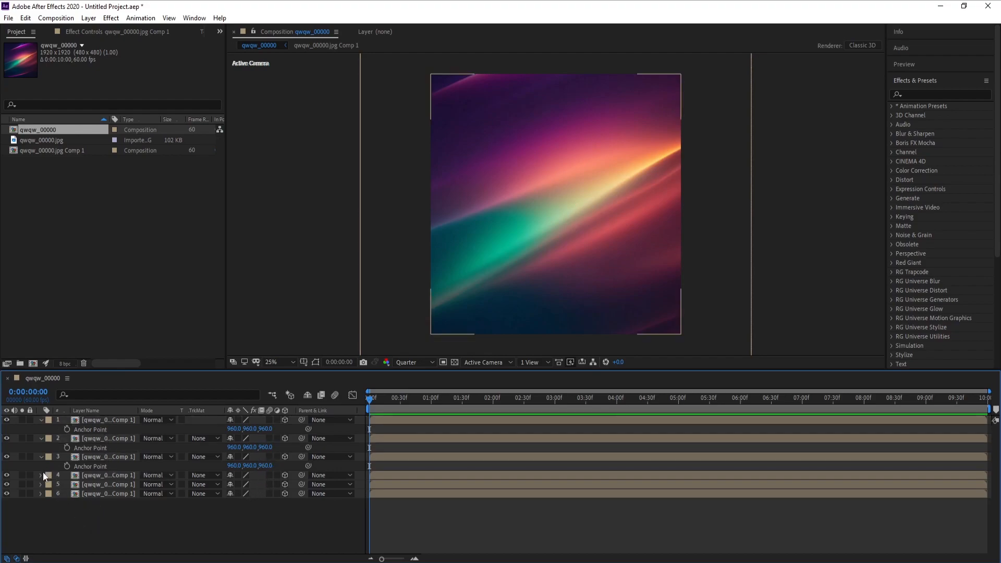
left_click(42, 457)
left_click(42, 438)
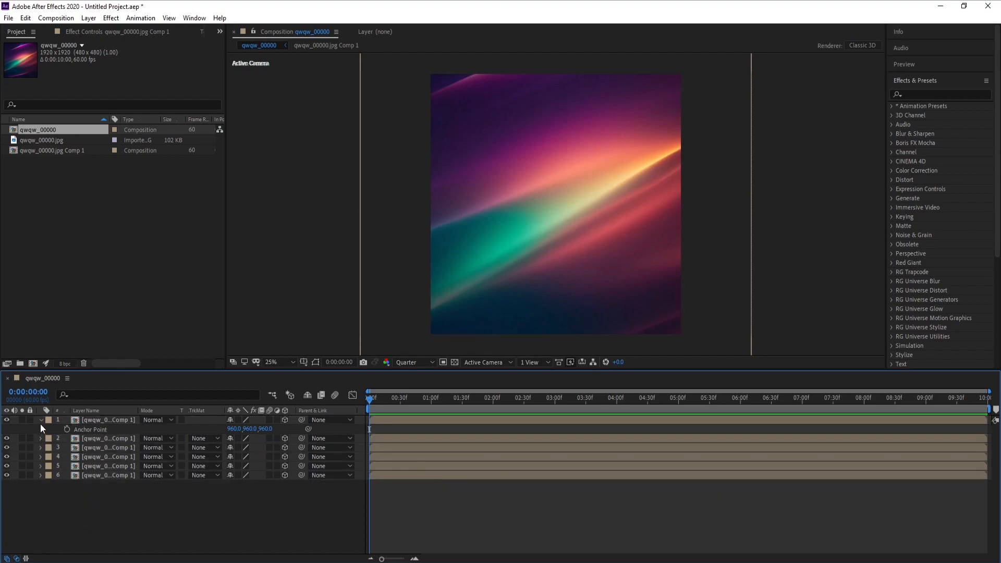
left_click(40, 420)
- Set the Z value of the anchor point to -960 on layers 4, 5 and 6
left_click(100, 464)
left_click(101, 456, "shift")
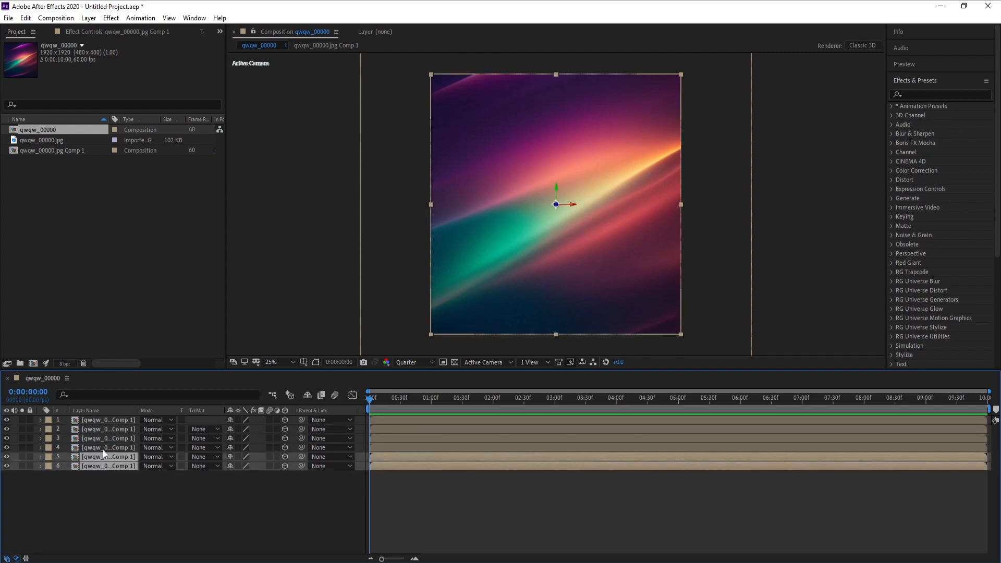
left_click(102, 447, "shift")
key("a")
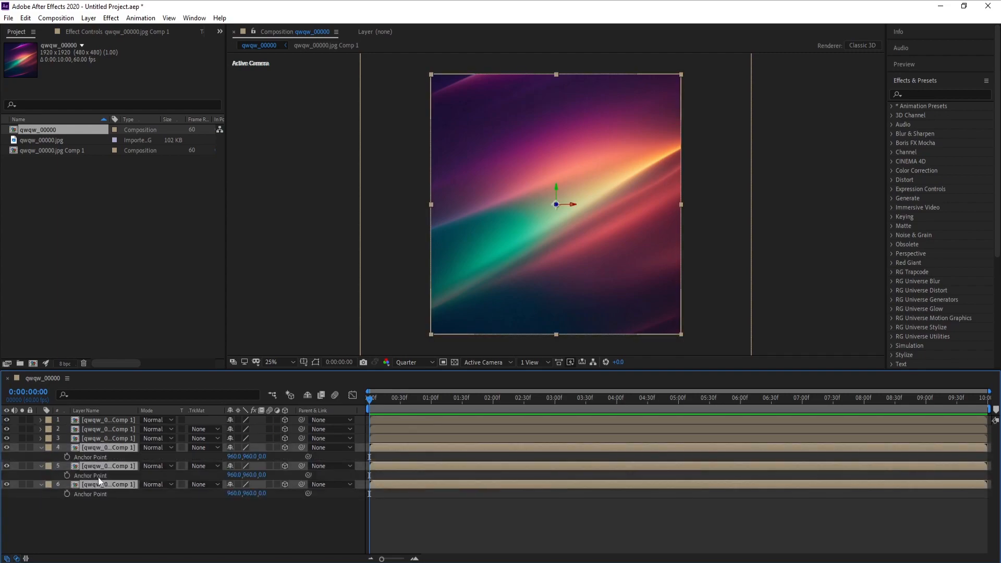
left_click(232, 457)
left_click(271, 456)
left_click(263, 456)
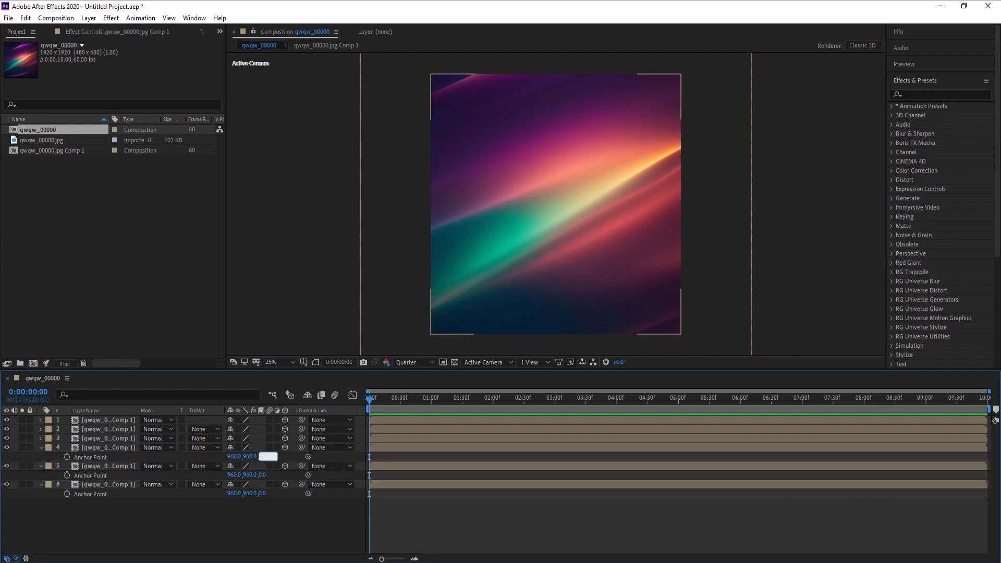
type("-960")
double_click(268, 456)
key("ctrl+c")
left_click(262, 475)
key("ctrl+v")
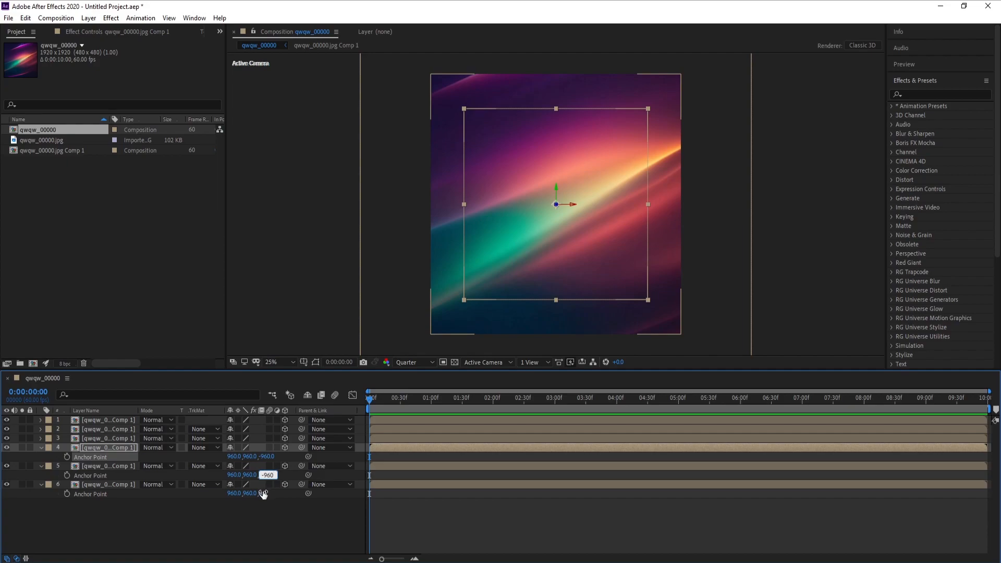
left_click(263, 493)
key("ctrl+v")
left_click(261, 512)
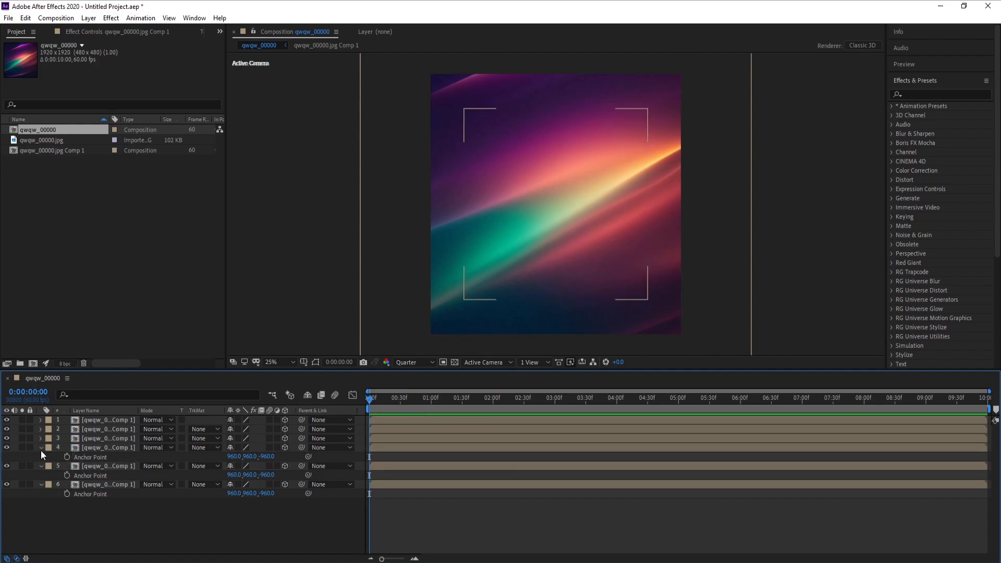
left_click(41, 448)
left_click(42, 458)
left_click(40, 467)
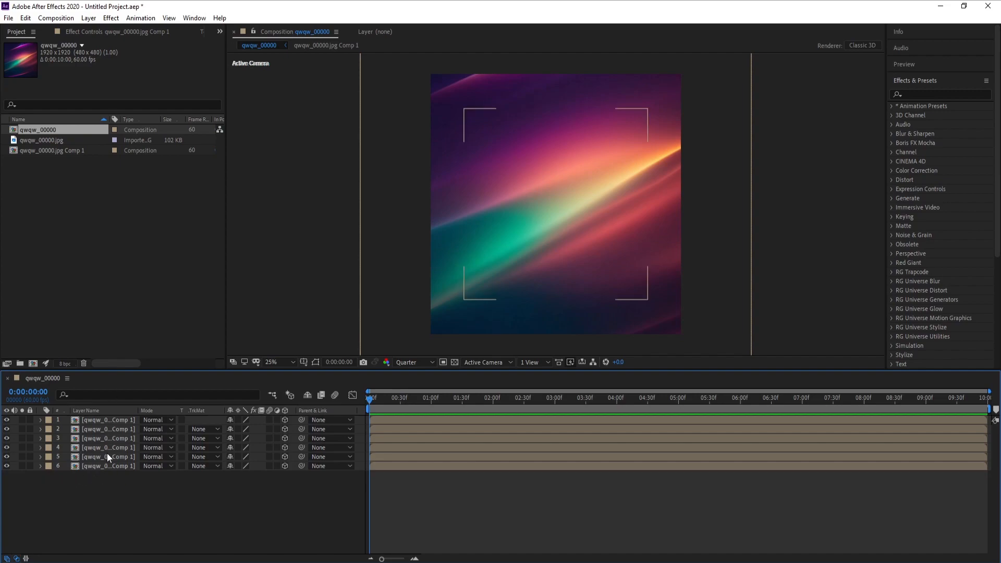
- Switch the composition view to Custom View 1 and set the X Rotation of layers 2 and 5 to 90°
left_click(480, 361)
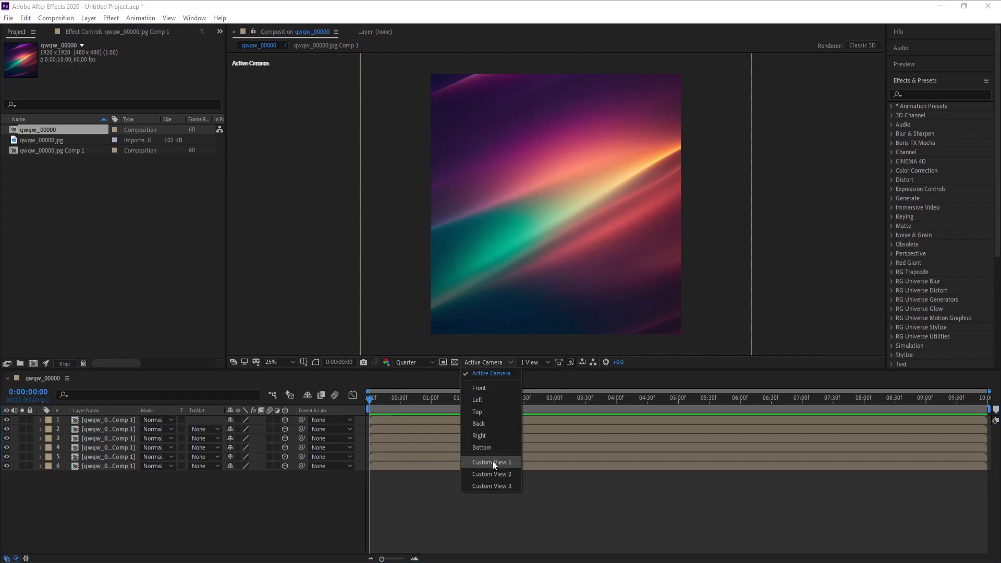
left_click(492, 465)
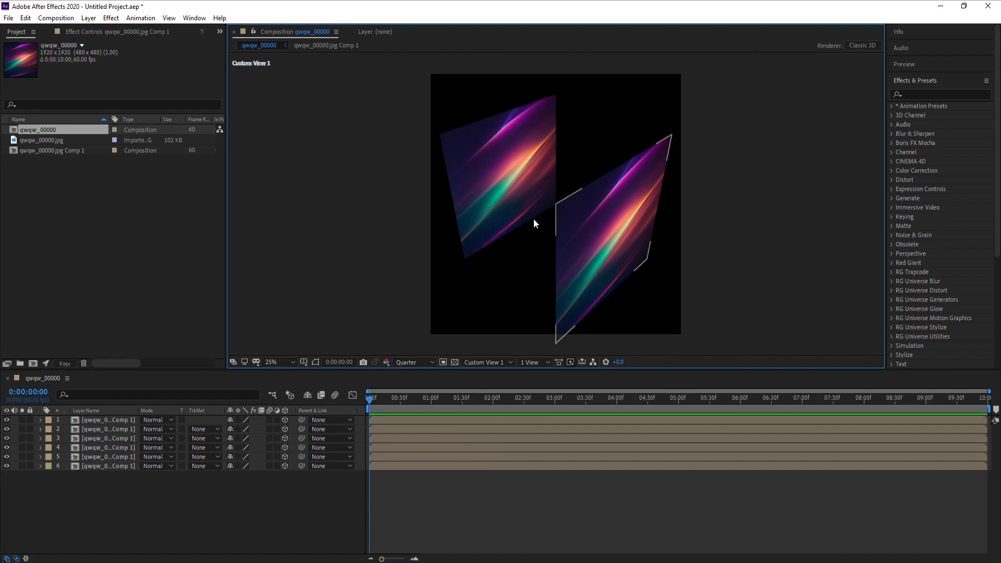
left_click(98, 430)
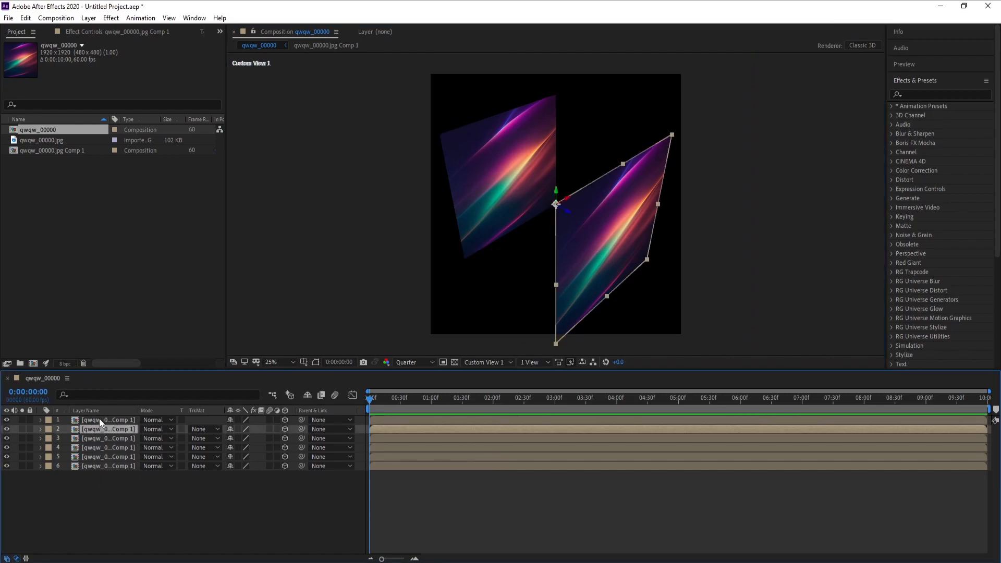
left_click(105, 458, "ctrl")
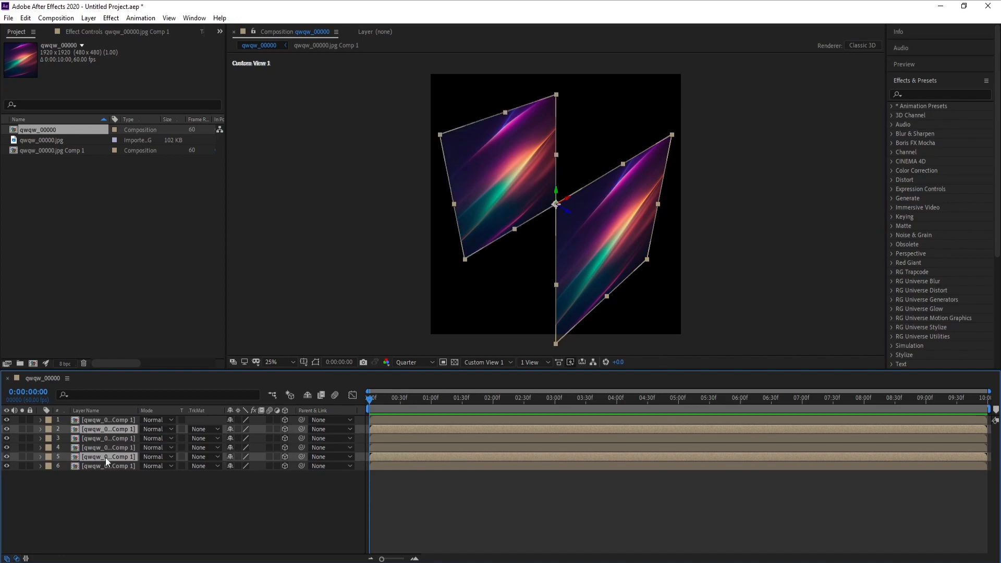
key("r")
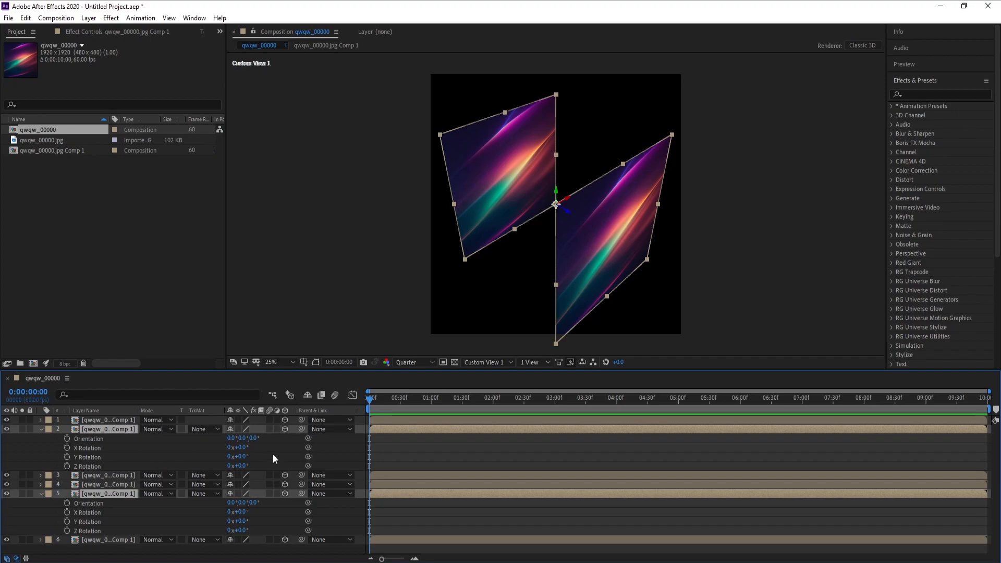
left_click(241, 447)
type("90")
key("Return")
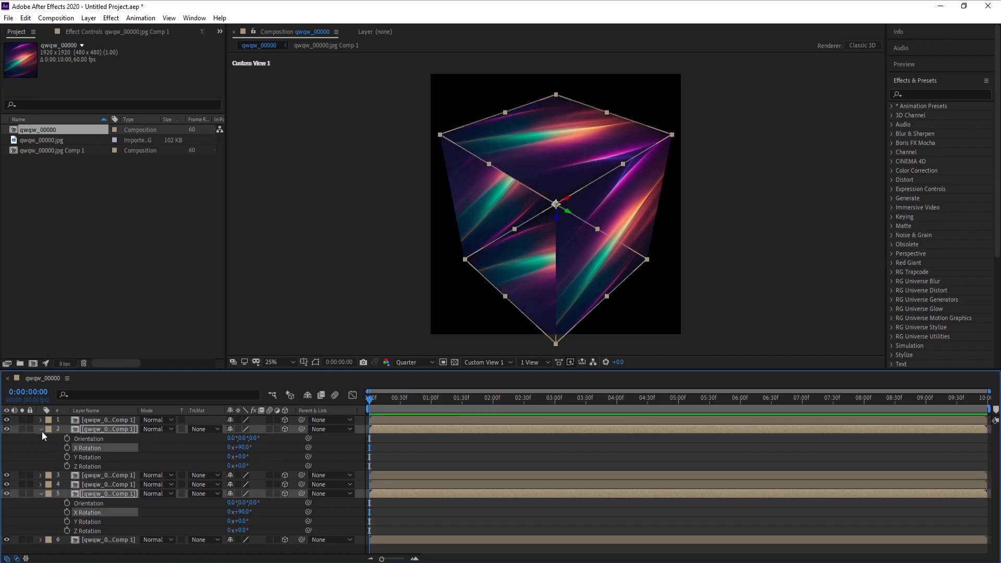
left_click(41, 430)
- Set the Y Rotation of layers 3 and 6 to 90° to form the cube's remaining side faces
left_click(97, 439)
left_click(117, 466, "ctrl")
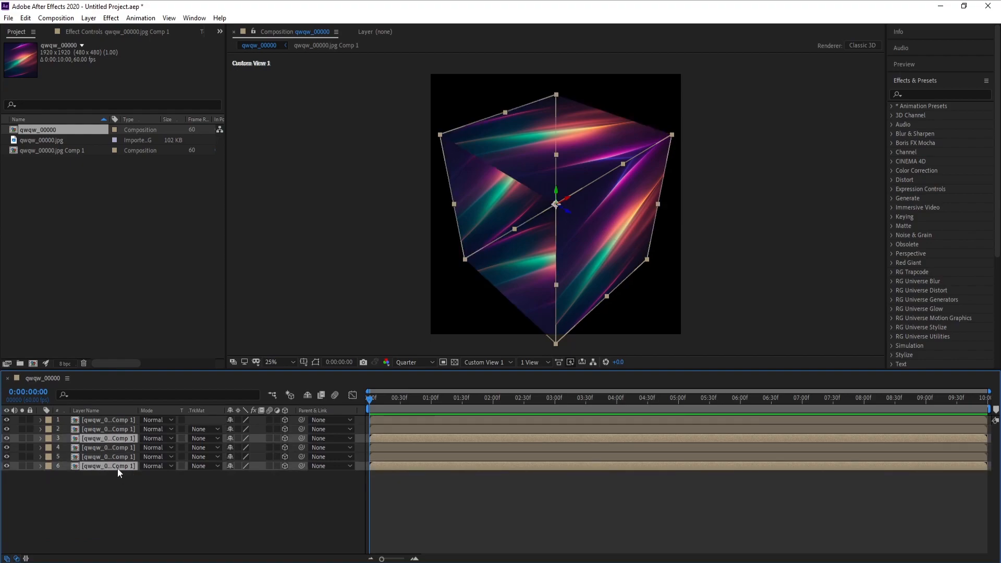
key("r")
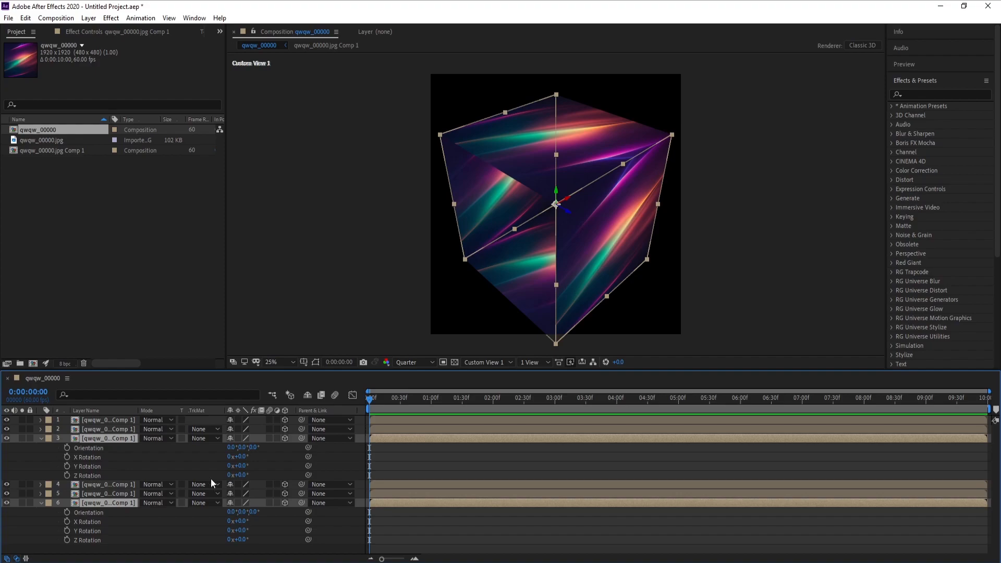
left_click(242, 465)
type("90")
key("Return")
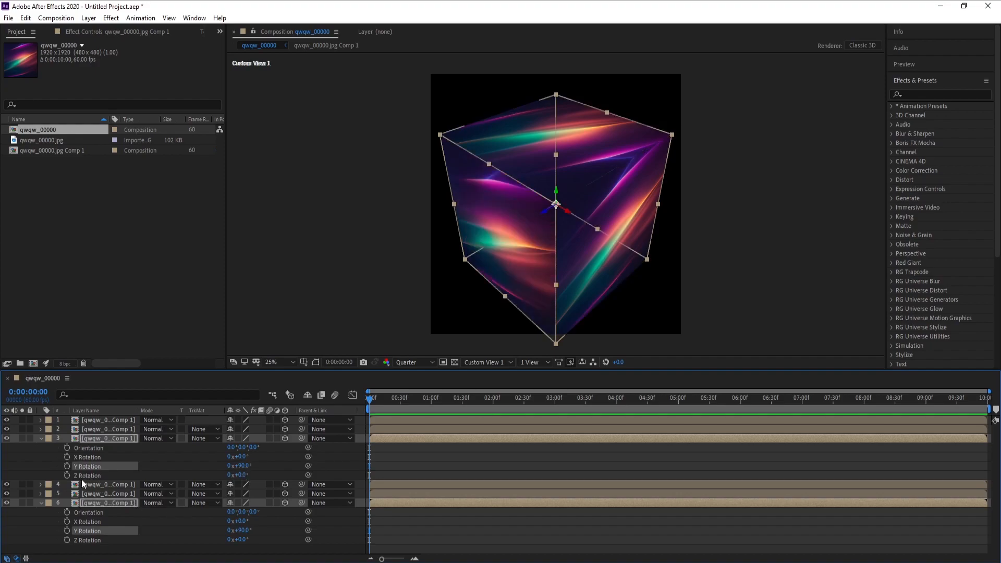
left_click(42, 440)
left_click(98, 517)
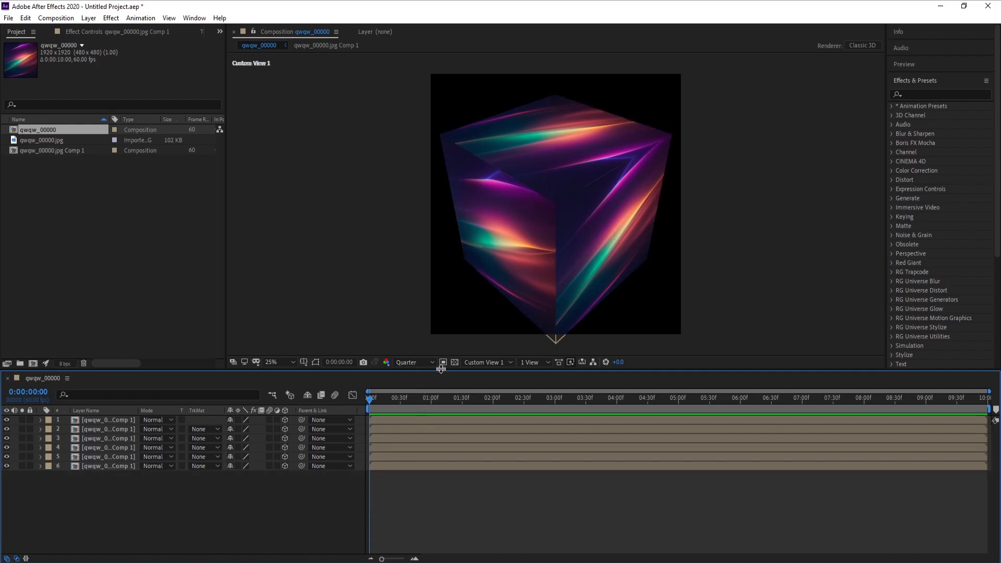
- Switch the composition view to Active Camera and pre-compose all six layers into a new composition named Pre-comp 1
left_click(474, 364)
left_click(480, 376)
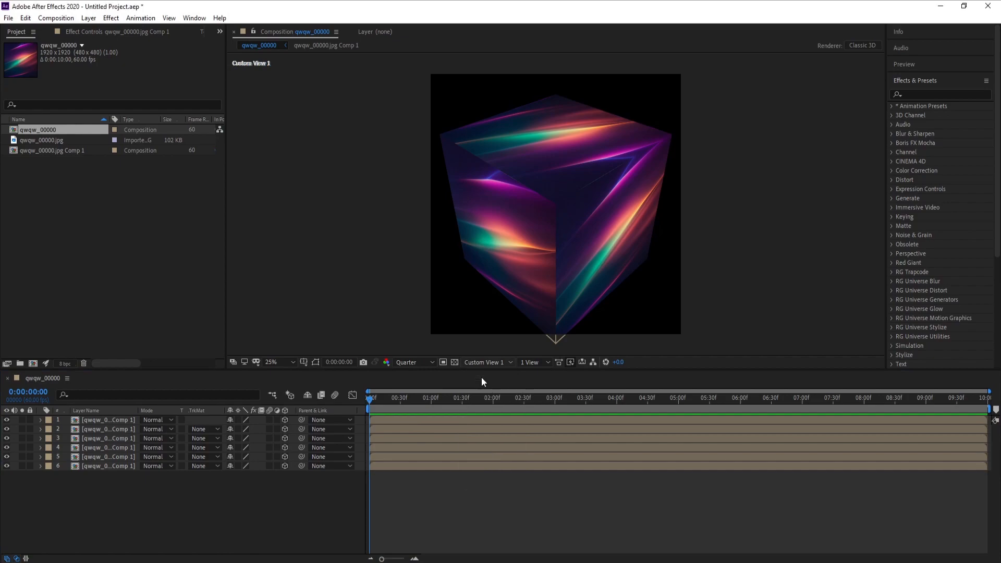
left_click(104, 417)
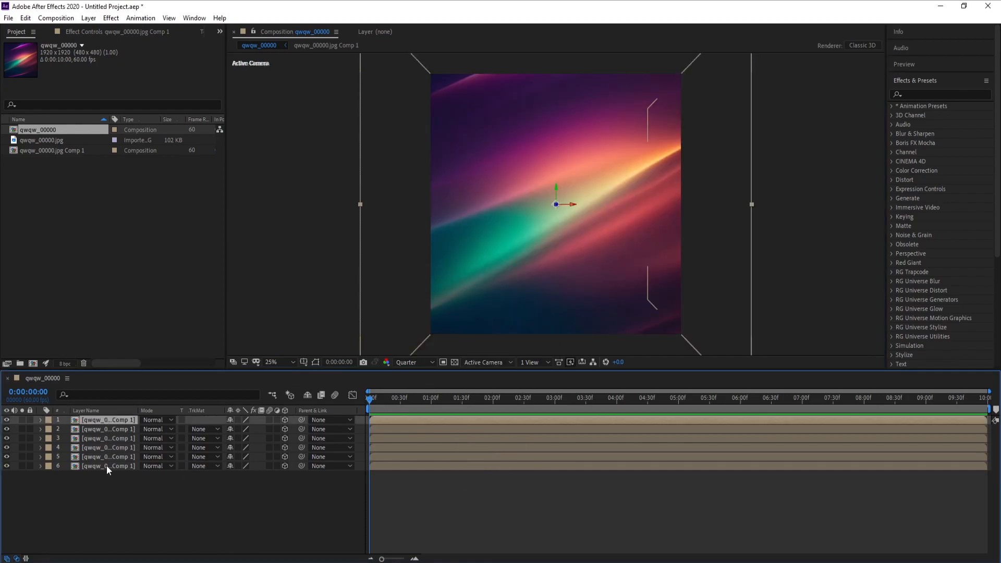
left_click(107, 465, "shift")
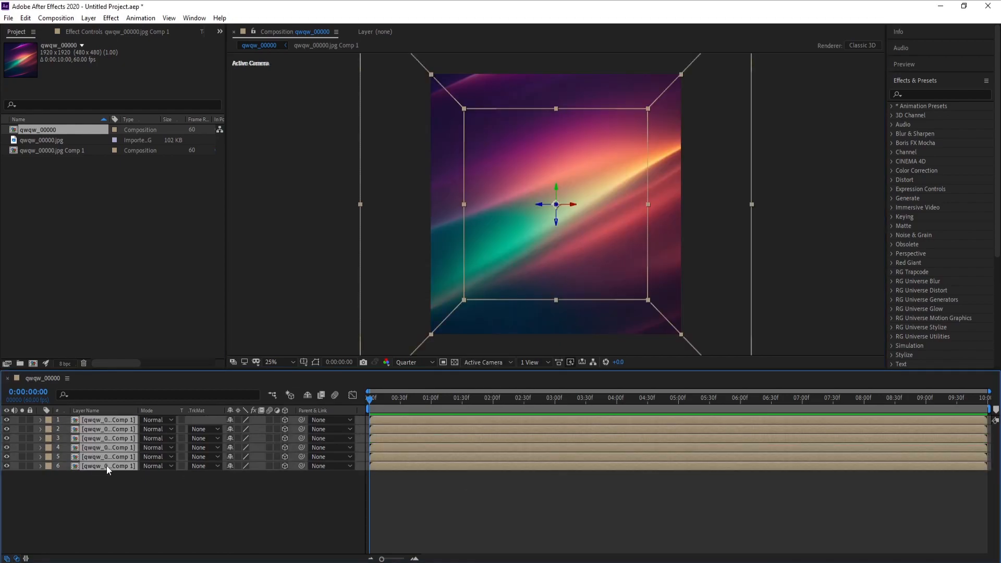
left_click(92, 20)
left_click(136, 373)
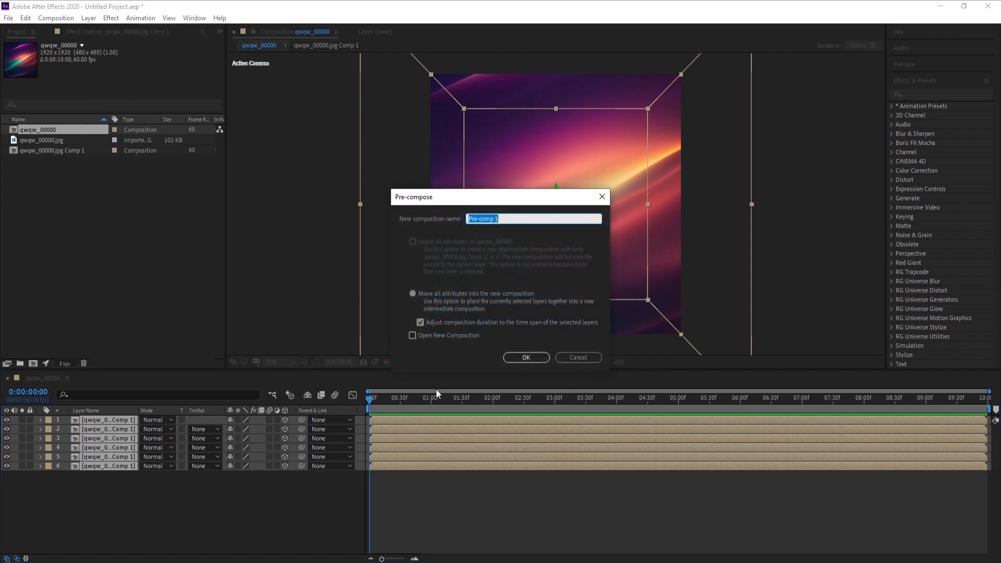
left_click(526, 357)
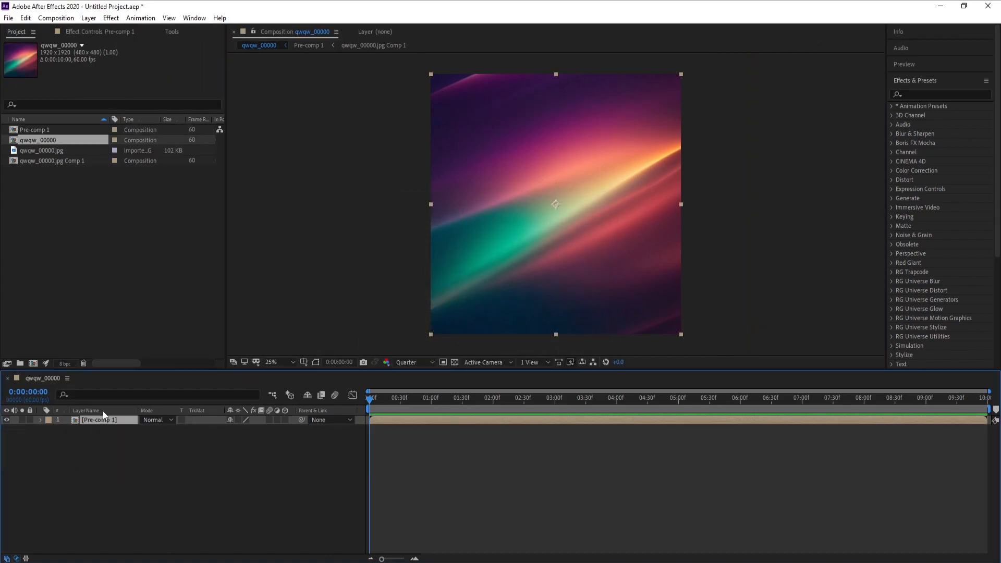
- Make the Pre-comp 1 layer 3D with collapsed transformations and scale it down to 53%
left_click(286, 420)
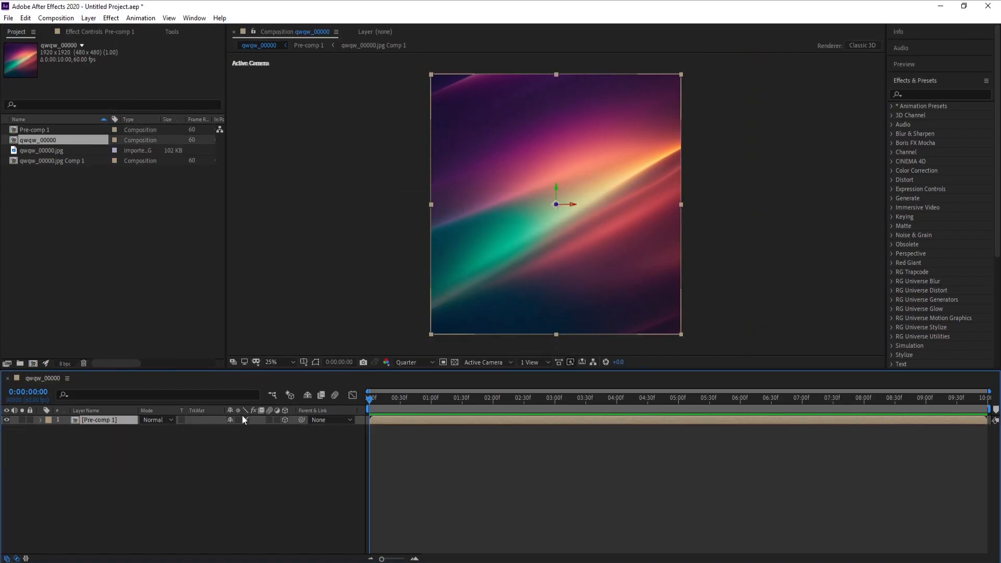
left_click(239, 421)
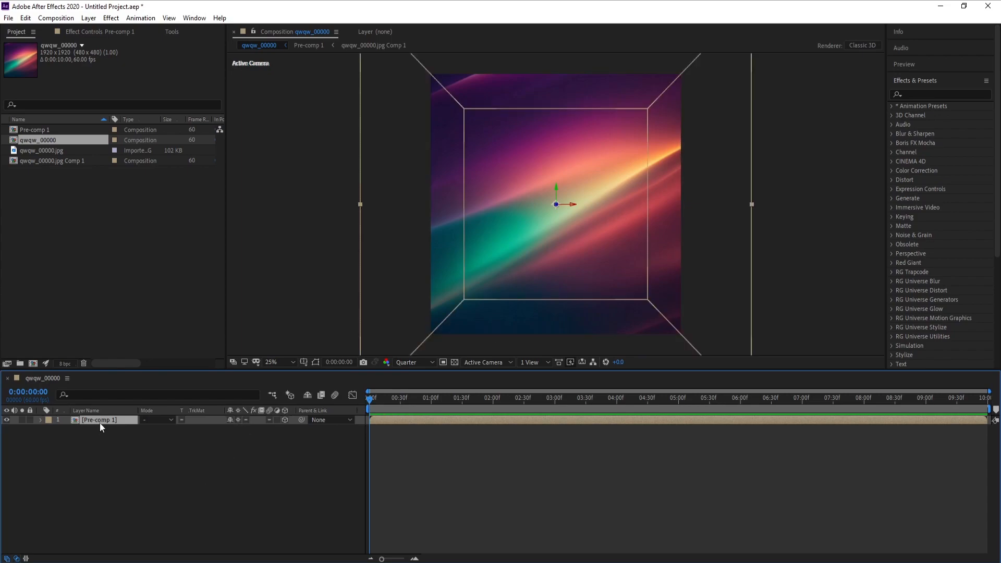
key("s")
left_click_drag(259, 429, 244, 435)
left_click(217, 486)
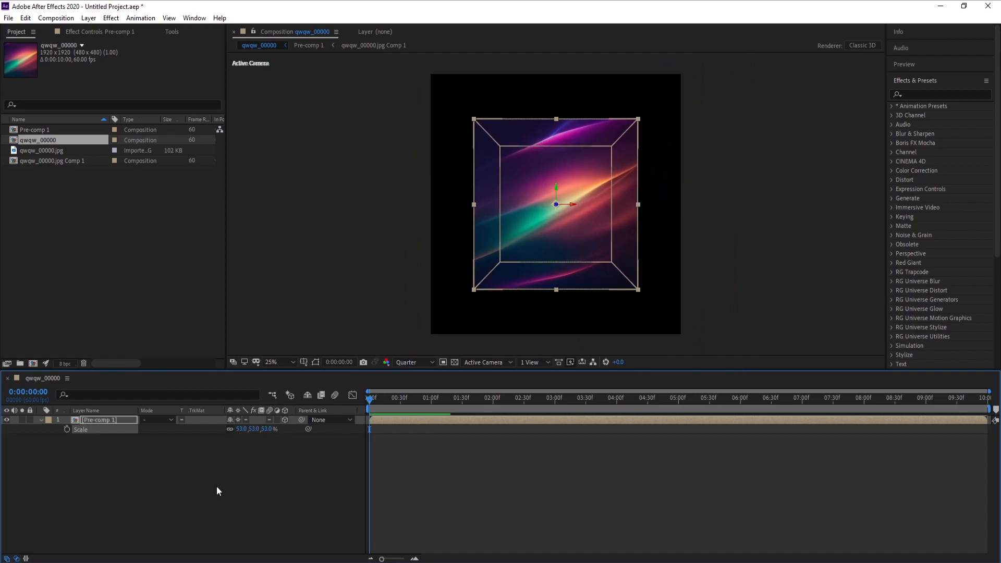
left_click(40, 420)
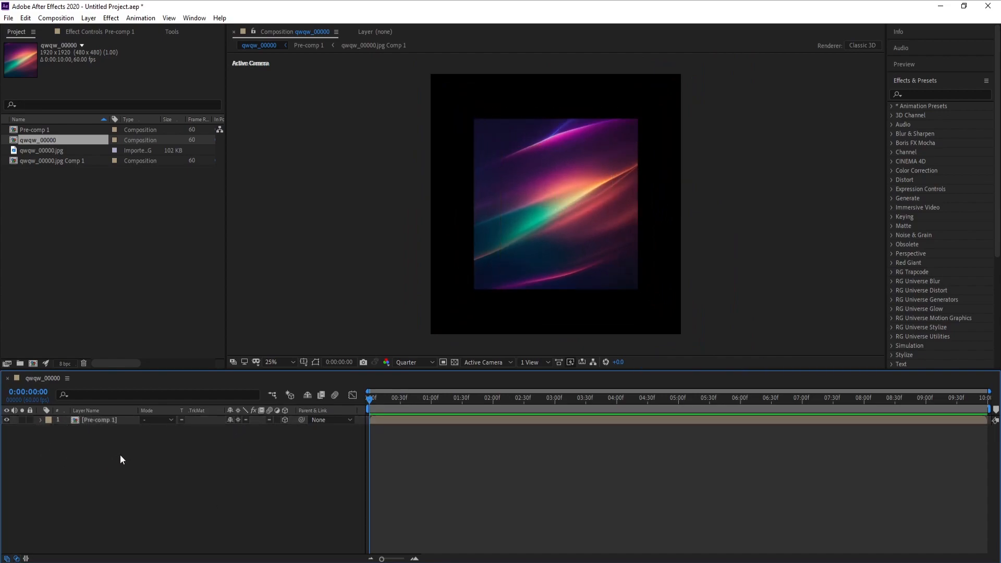
- Add a null object, make it a 3D layer, and parent the Pre-comp 1 layer to it
left_click(100, 428)
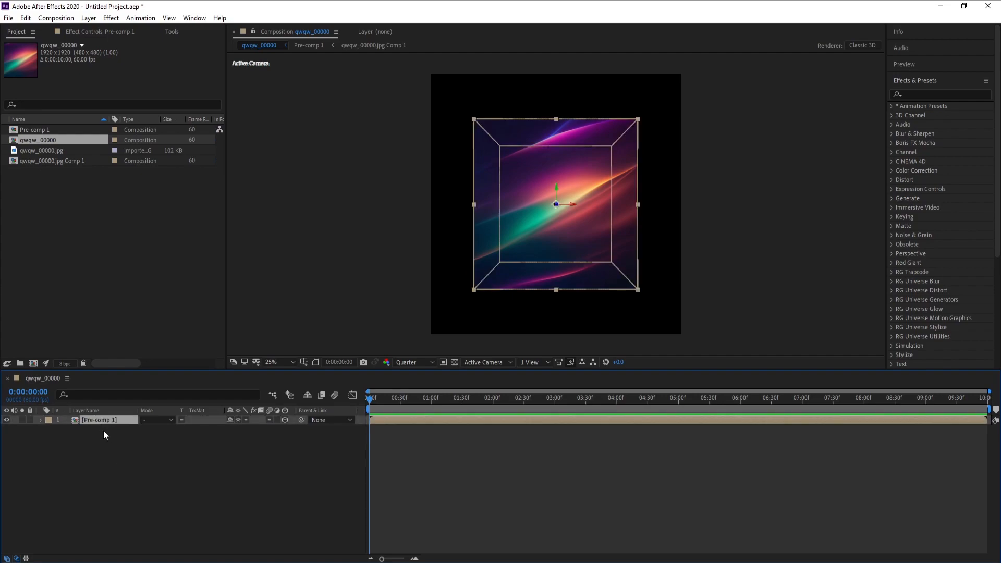
left_click(89, 17)
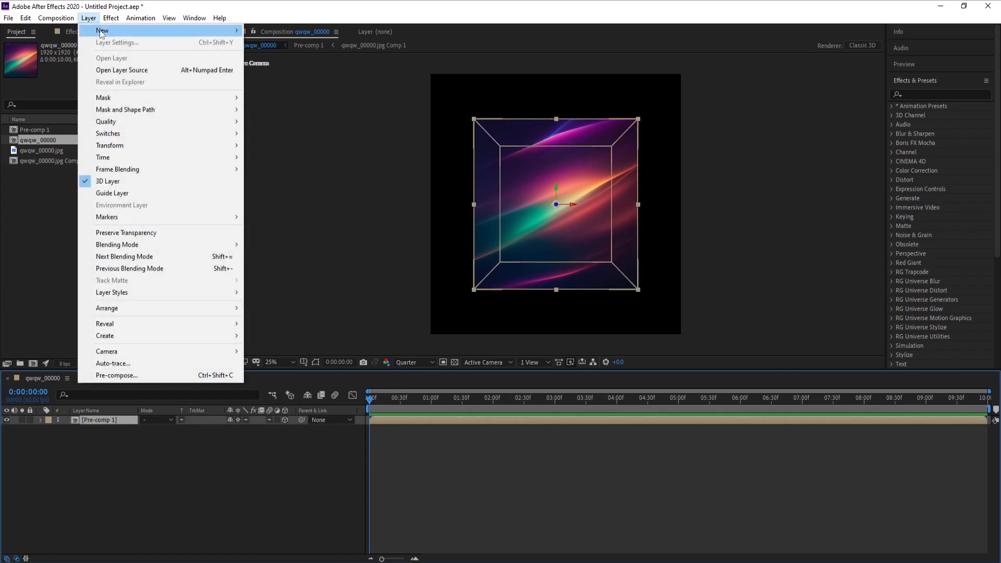
mouse_move(148, 31)
left_click(275, 78)
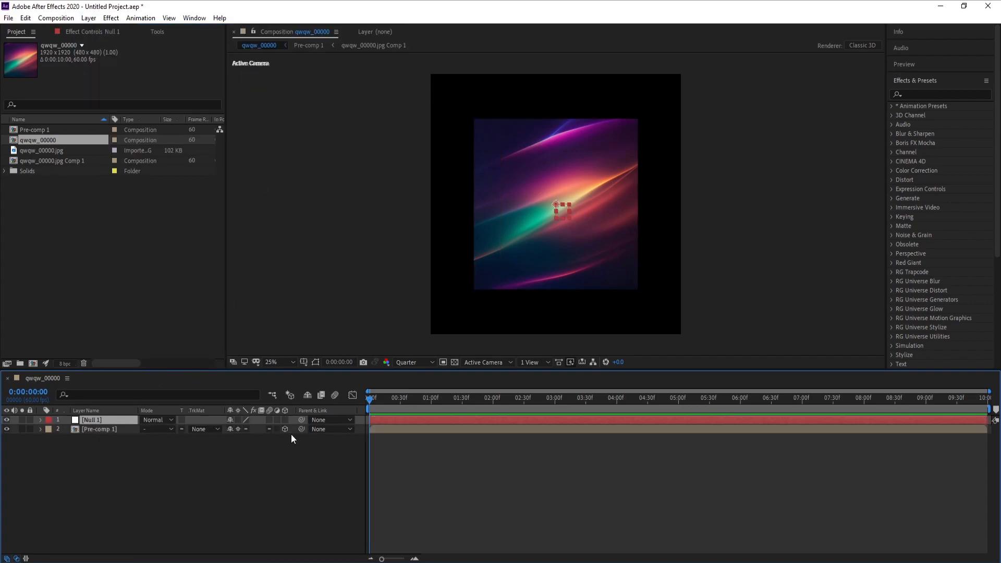
left_click_drag(301, 429, 94, 422)
left_click(284, 420)
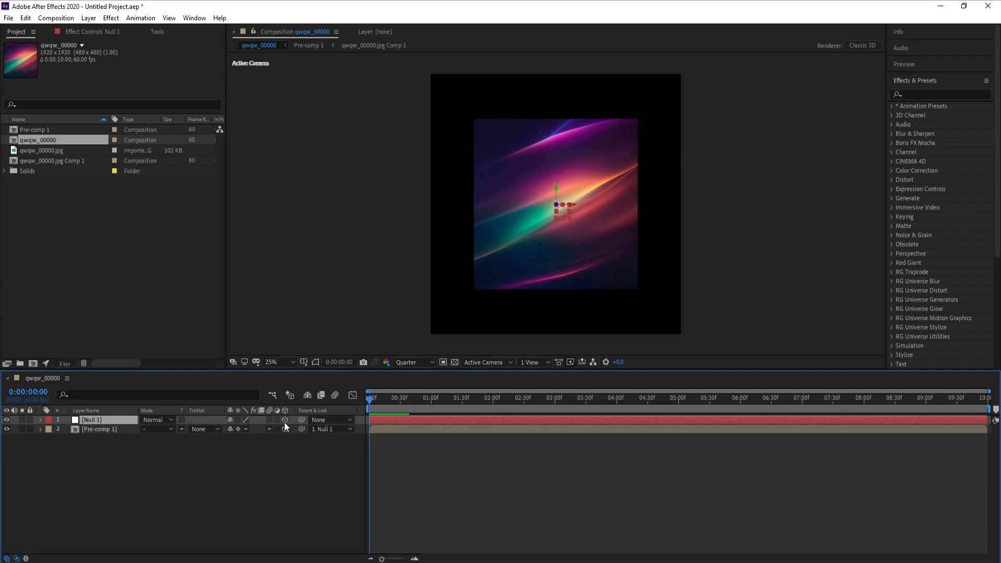
- Keyframe the null's rotation at 0:00:00:00 with X Rotation 89°, Y Rotation 94° and Z Rotation 117°
key("r")
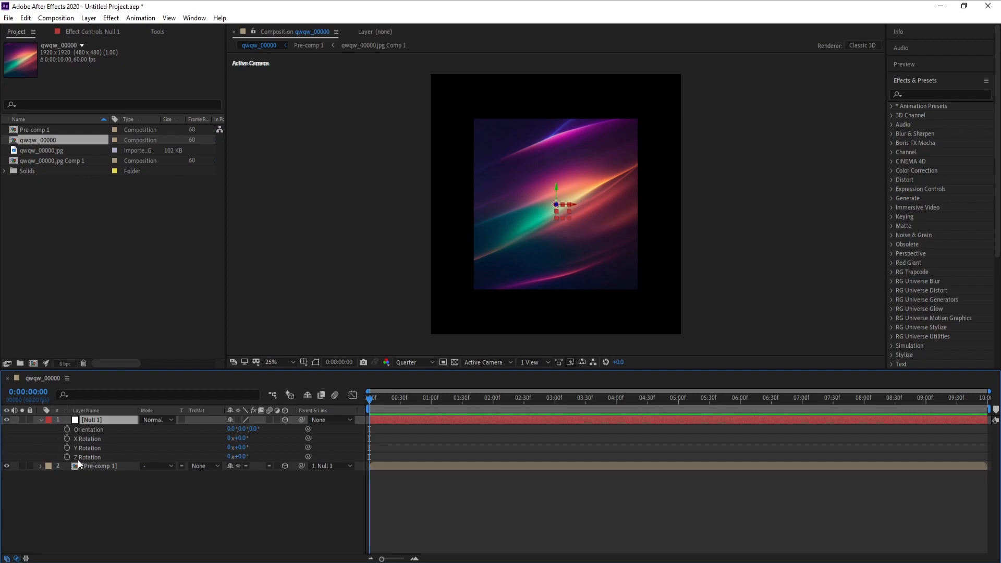
left_click(67, 438)
left_click(66, 448)
left_click_drag(241, 438, 302, 451)
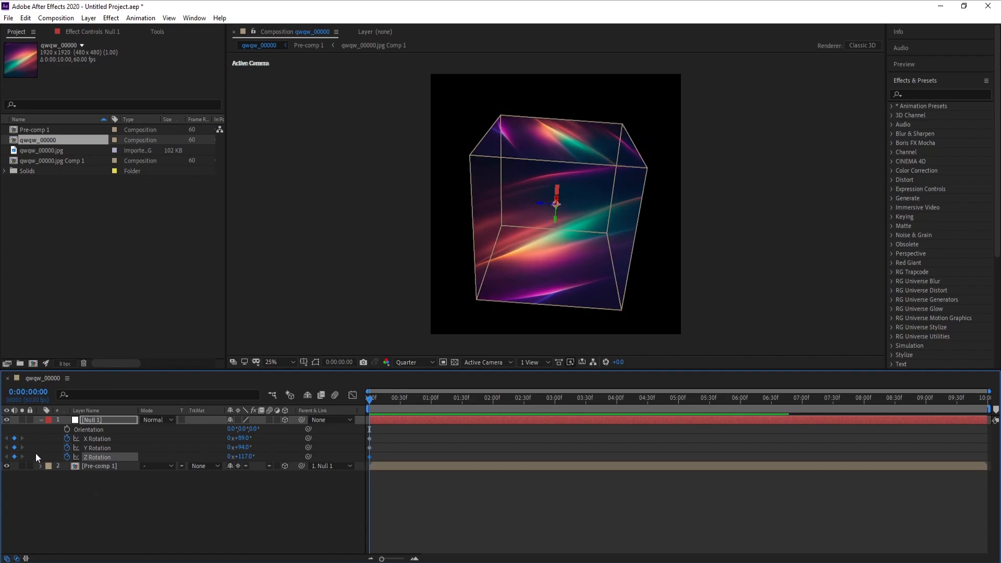
- At 0:00:09:59, set the null's X Rotation to 217° and Y Rotation to 218°, increase its Z Rotation, and preview the spin from the start
left_click_drag(981, 402, 986, 400)
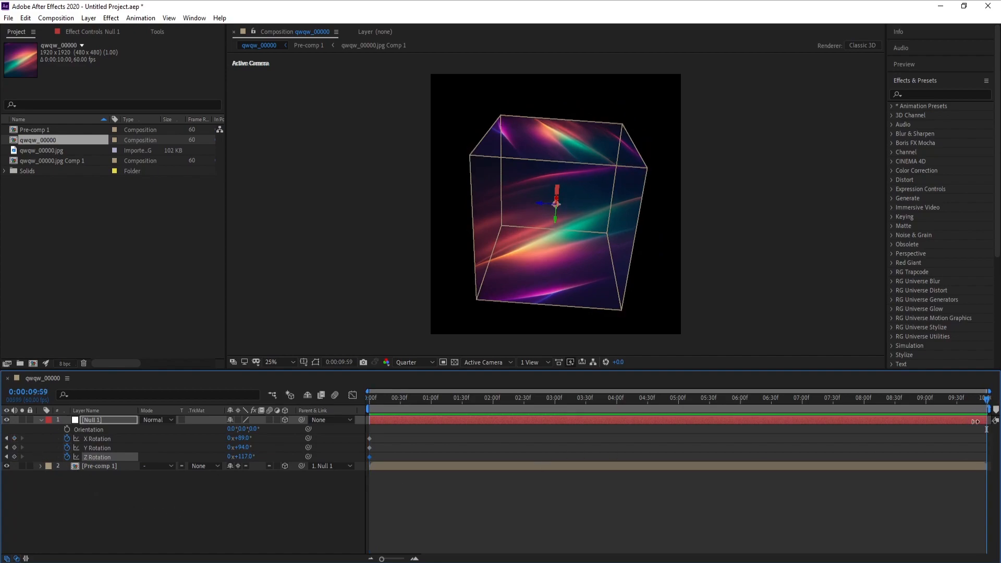
left_click_drag(247, 439, 309, 447)
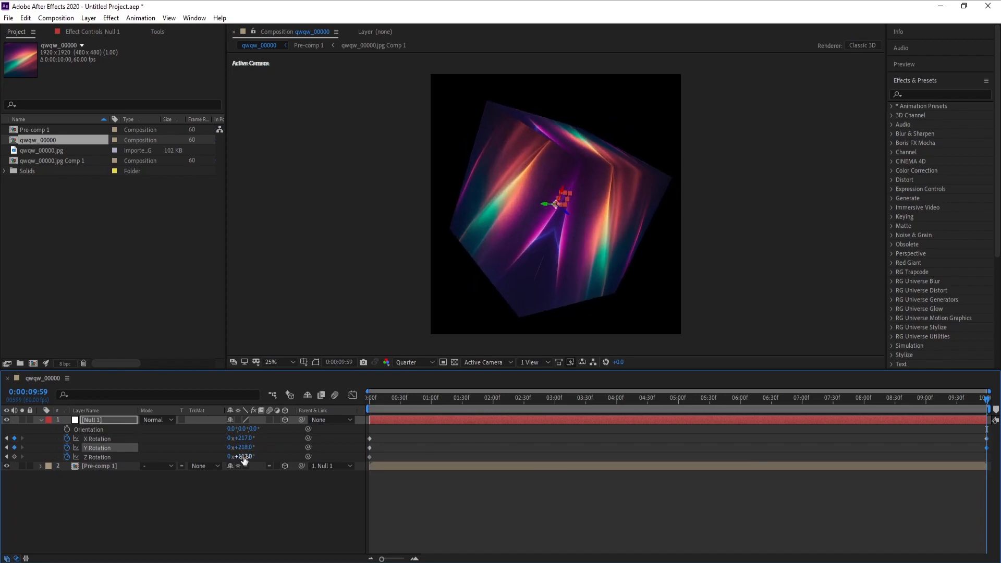
left_click_drag(245, 456, 366, 457)
left_click_drag(383, 402, 320, 416)
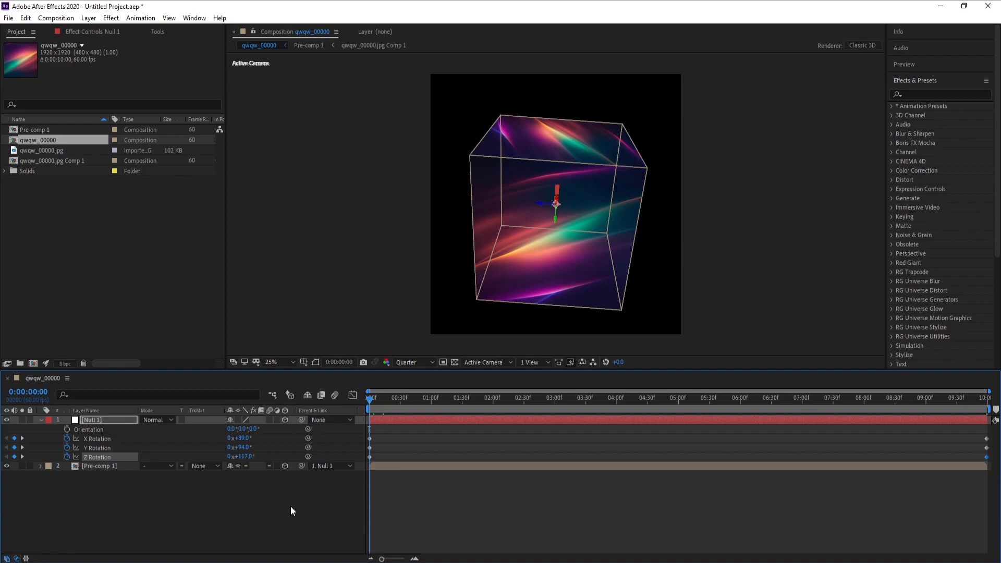
key("space")
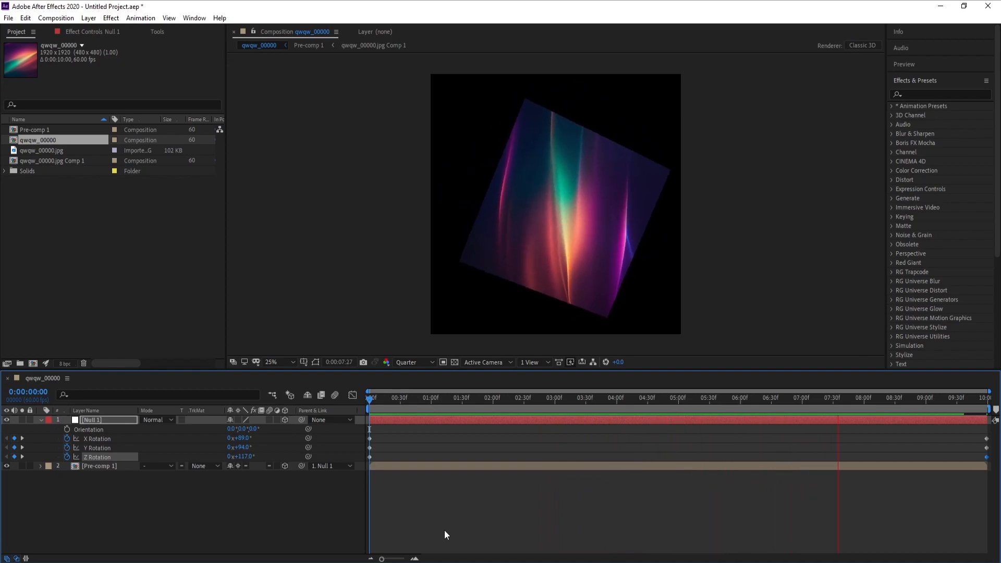
key("space")
- Apply Brightness & Contrast to the Pre-comp 1 layer with Brightness at 76, and preview the result from the start
left_click(564, 398)
left_click(103, 465)
left_click(89, 19)
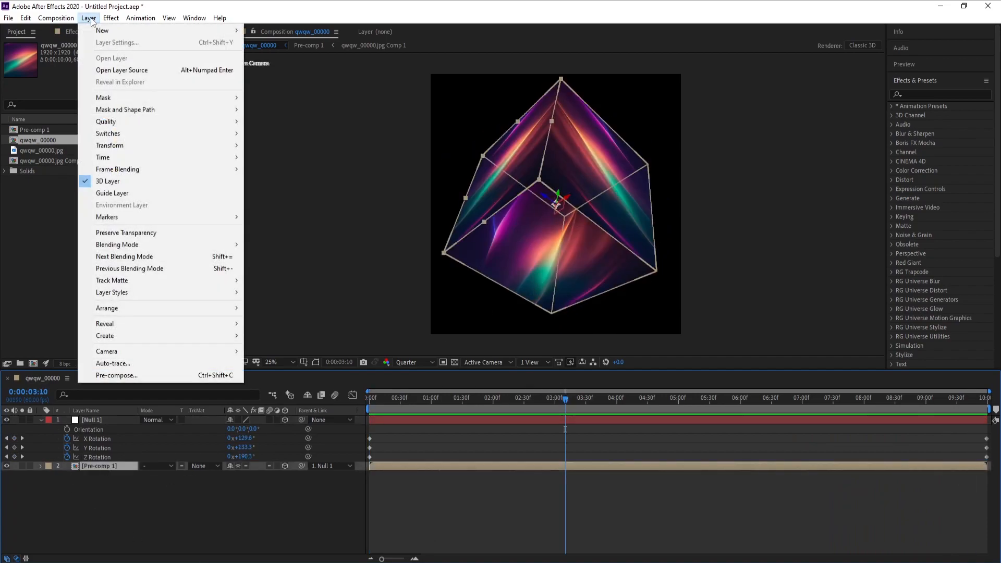
mouse_move(111, 18)
mouse_move(184, 139)
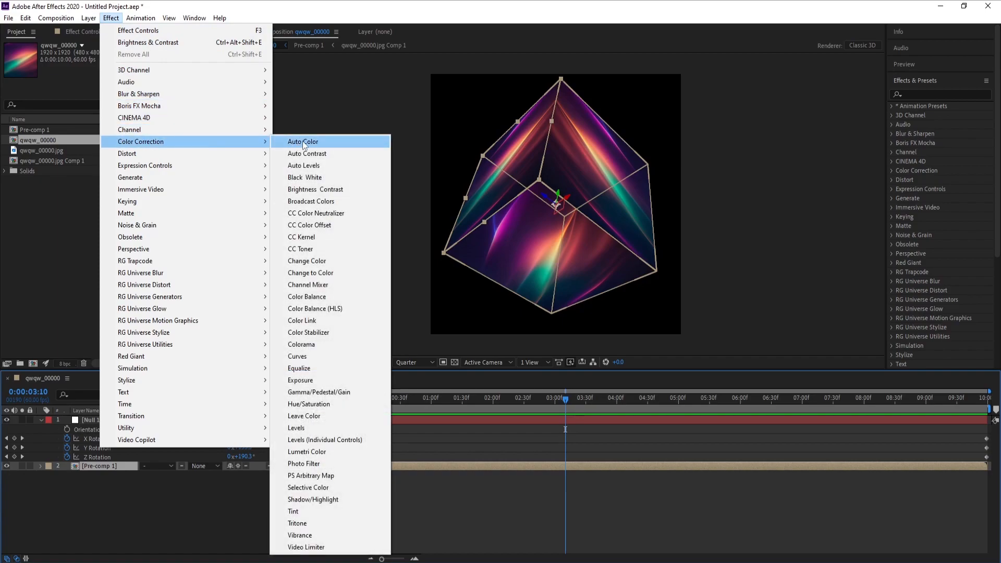
left_click(343, 187)
left_click_drag(123, 63, 161, 66)
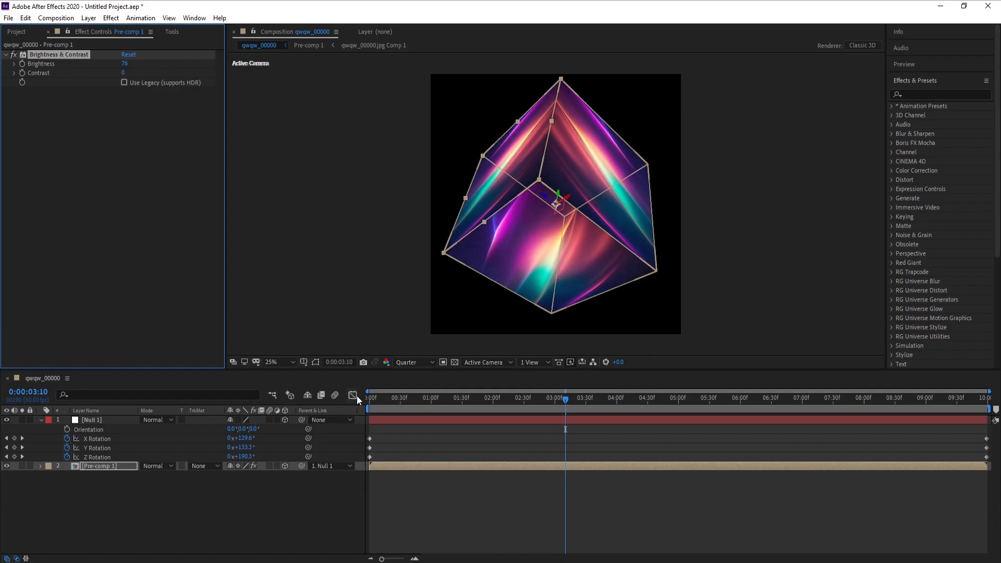
left_click(365, 400)
key("space")
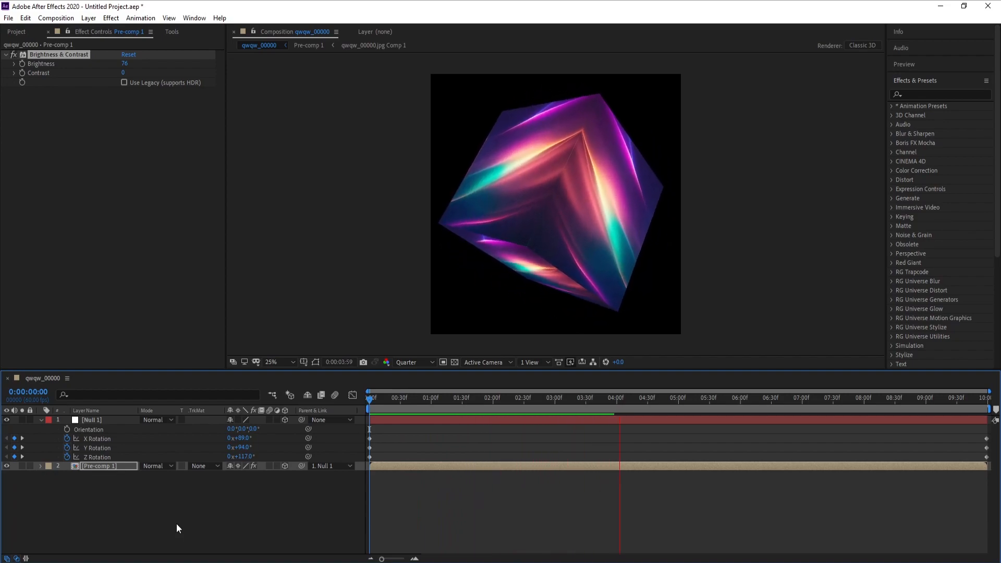
key("space")
- Collapse the null's properties and pre-compose the Null 1 and Pre-comp 1 layers together as Final
left_click(41, 420)
left_click(77, 483)
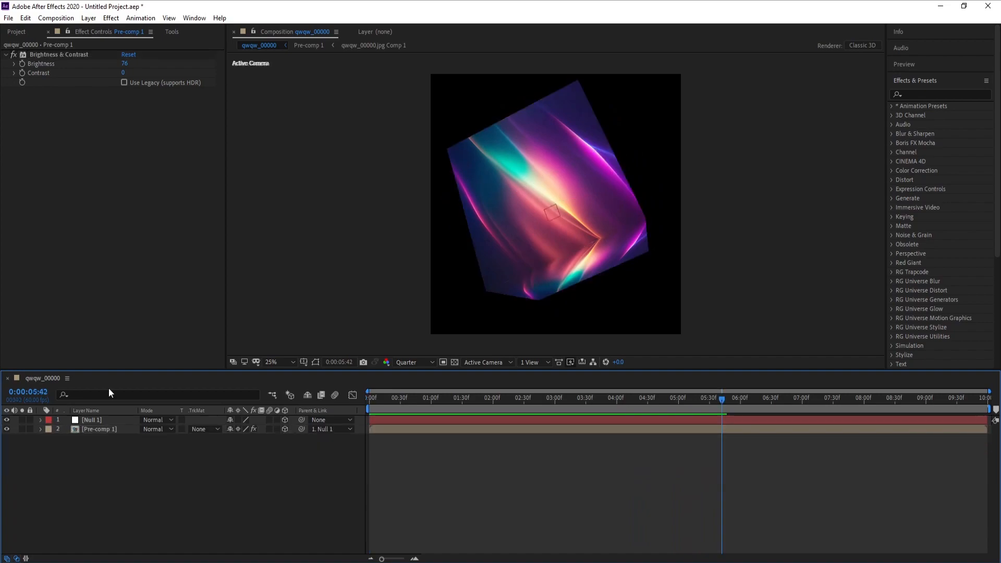
left_click(19, 32)
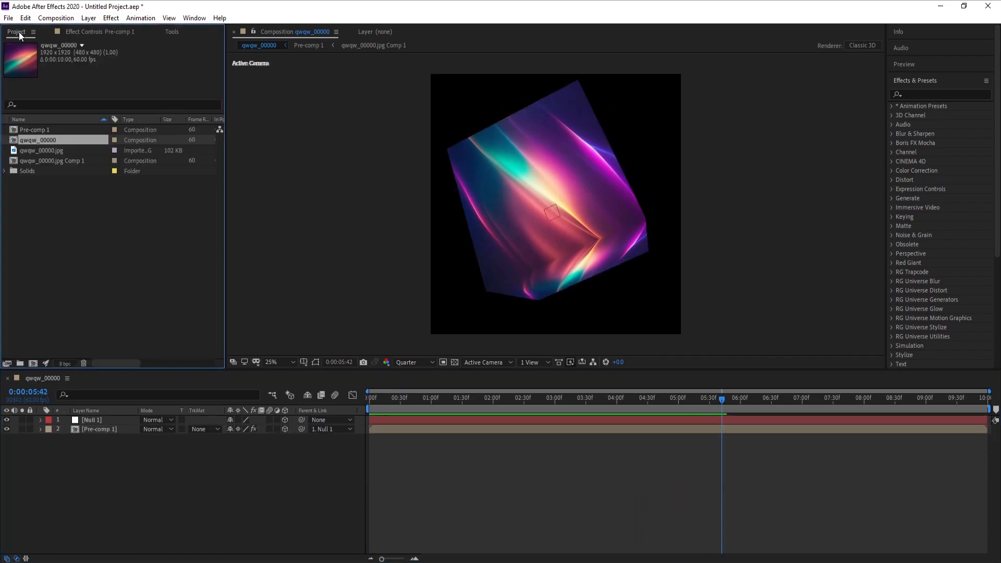
left_click(90, 420)
left_click(94, 428, "shift")
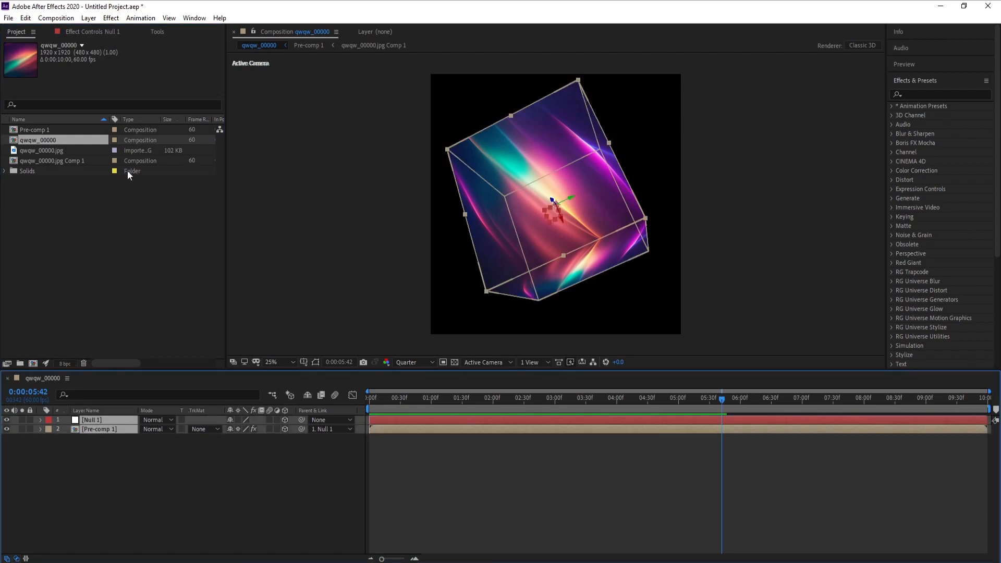
left_click(88, 18)
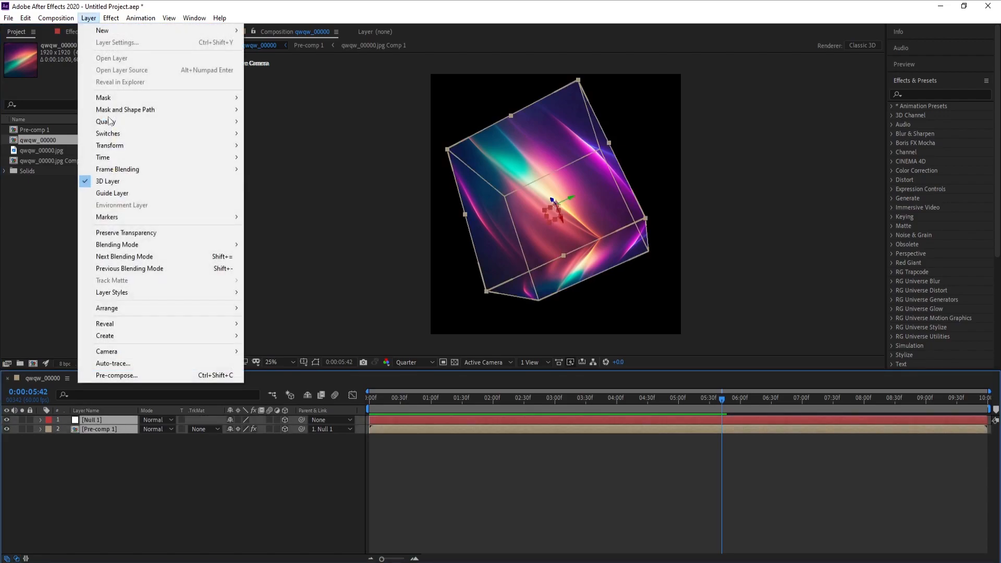
left_click(127, 372)
type("Final")
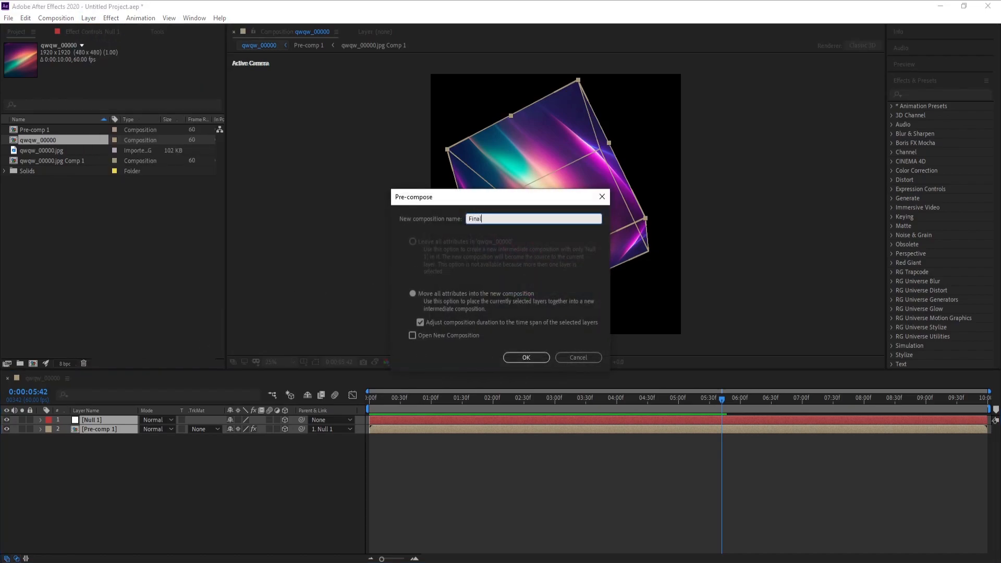
key("Return")
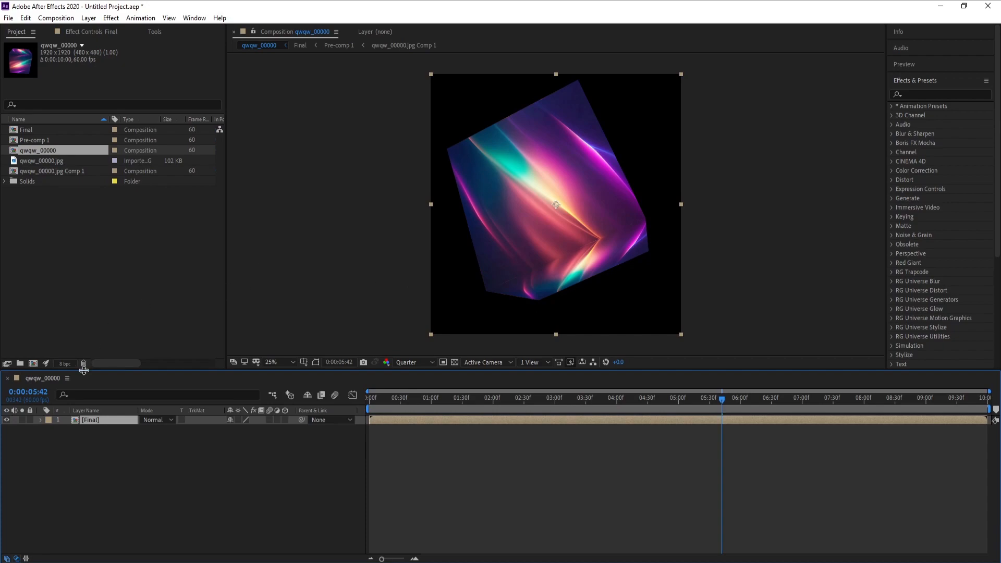
- Create a new composition, Comp 1, sized 1920 × 1080 px
left_click(56, 18)
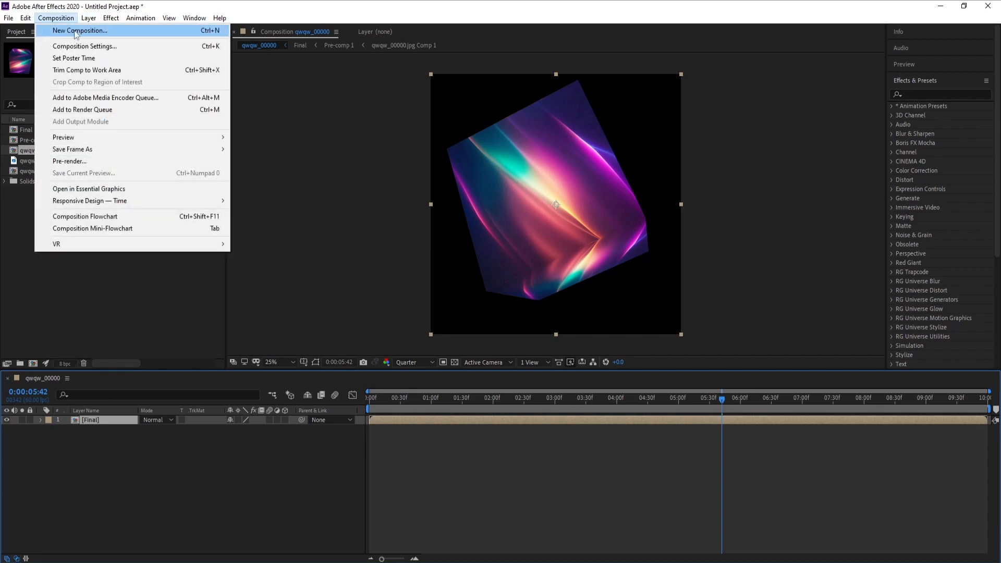
left_click(77, 32)
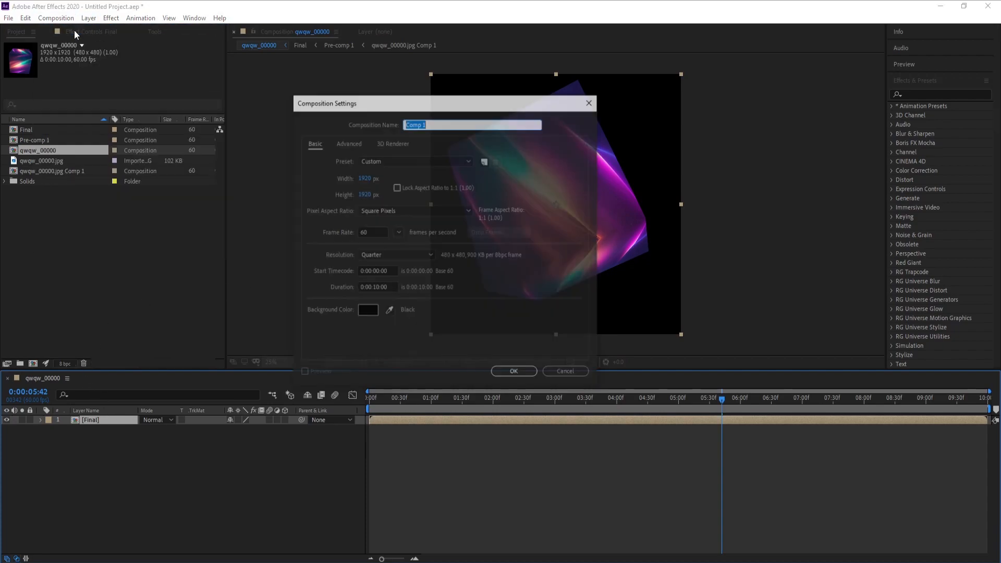
left_click(366, 195)
type("1080")
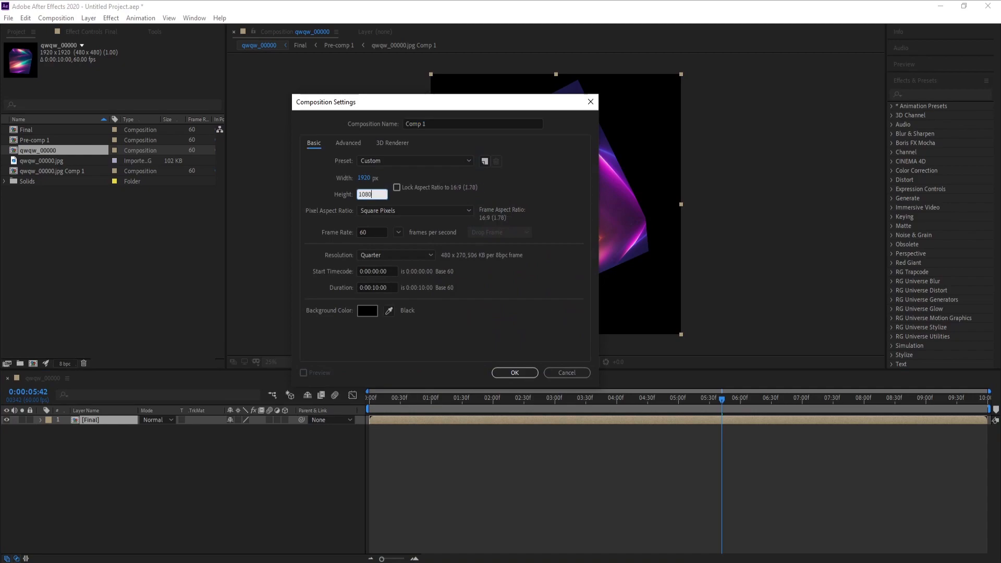
left_click(499, 372)
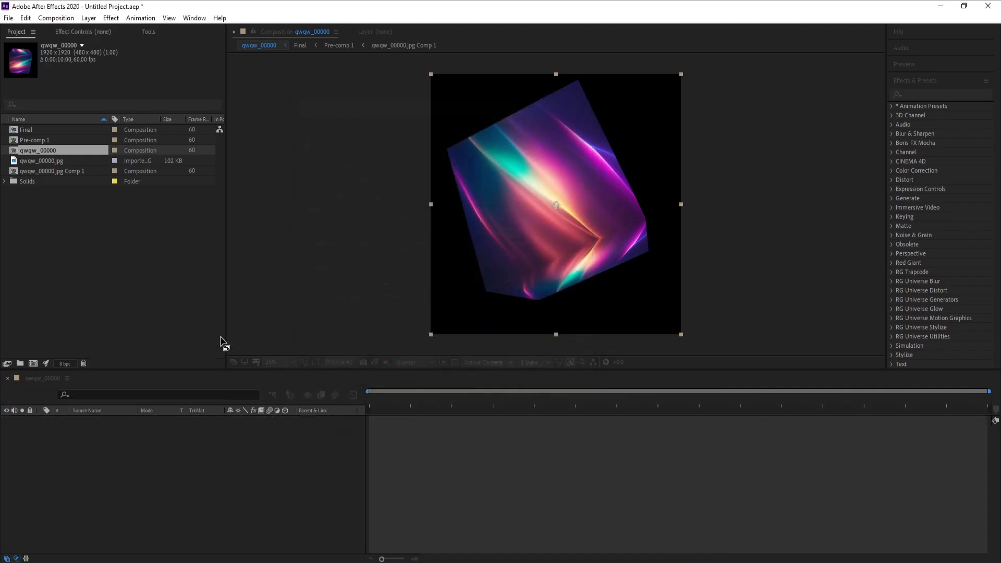
- Place the Final composition in Comp 1 as a layer and scale it to 62%
left_click(27, 142)
left_click_drag(27, 143, 91, 430)
key("s")
left_click_drag(245, 429, 227, 431)
left_click(208, 472)
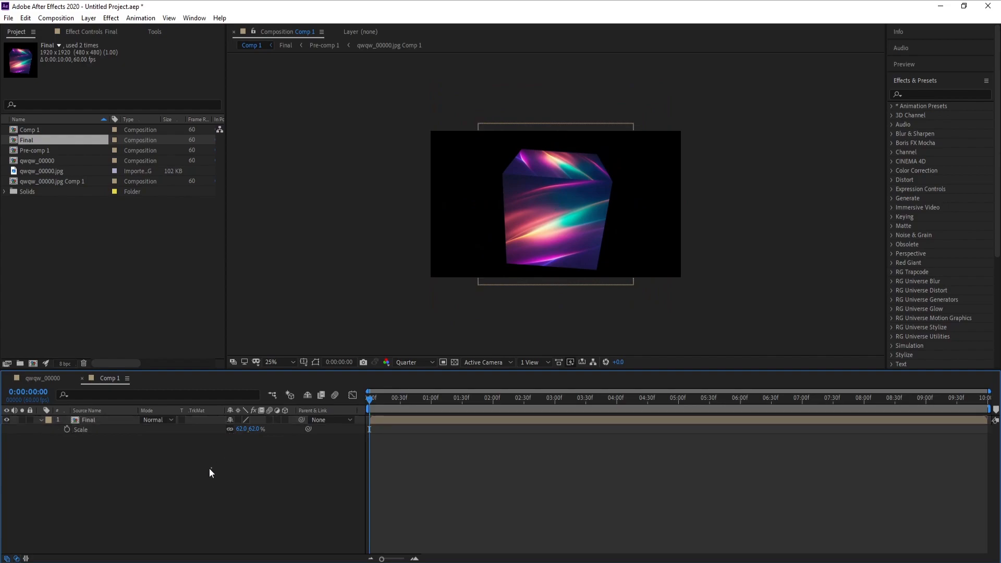
- Create a 1920 × 1080 px black solid named BG, place it beneath the Final layer, and collapse Final's properties
left_click(89, 18)
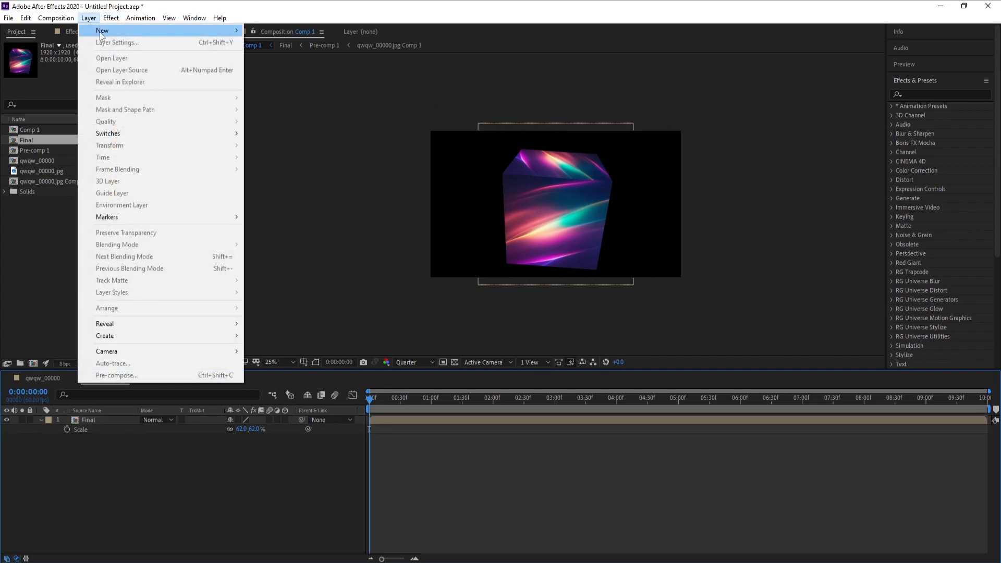
mouse_move(99, 33)
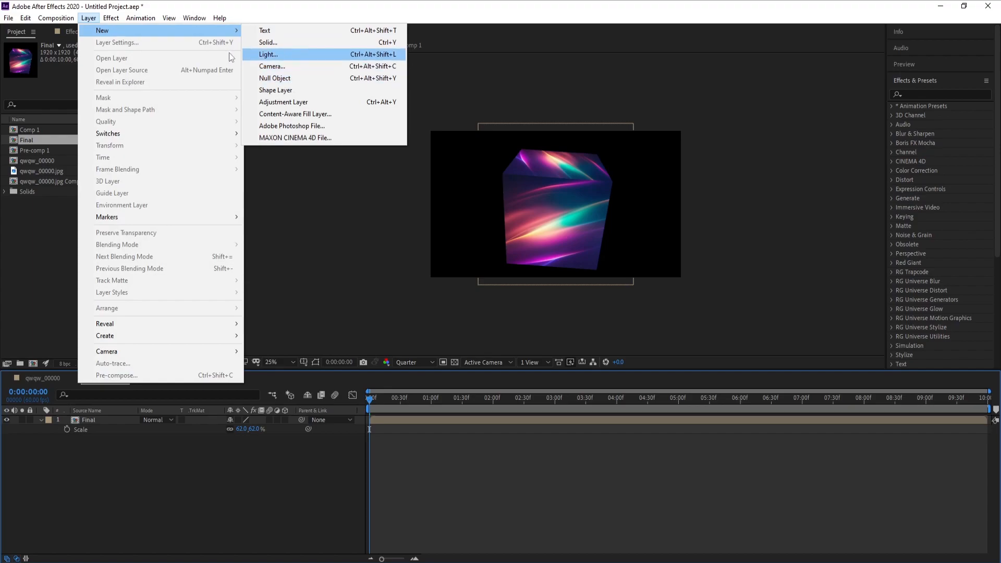
left_click(269, 42)
type("BG")
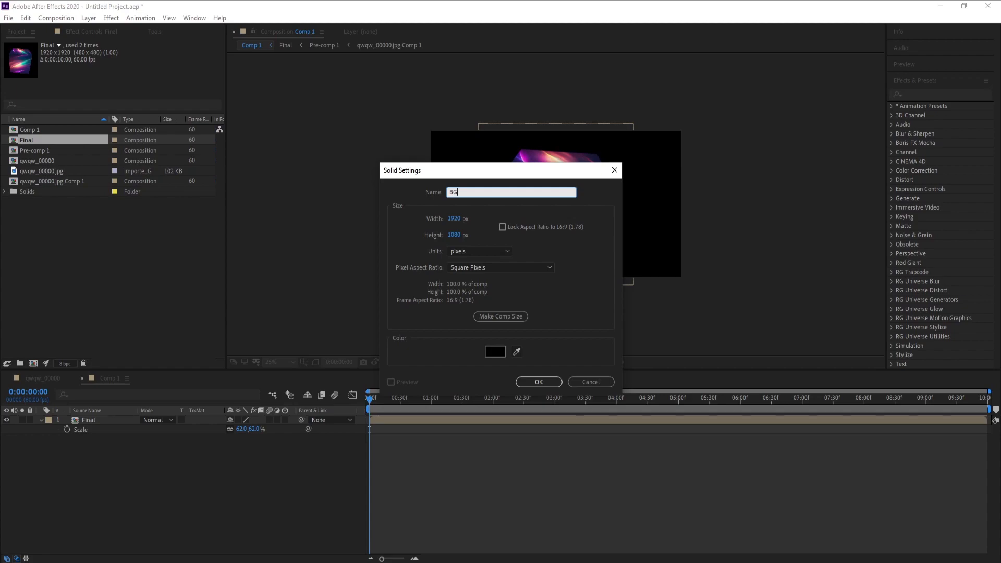
key("Return")
key("Caps_Lock")
left_click_drag(99, 418, 98, 446)
left_click(42, 420)
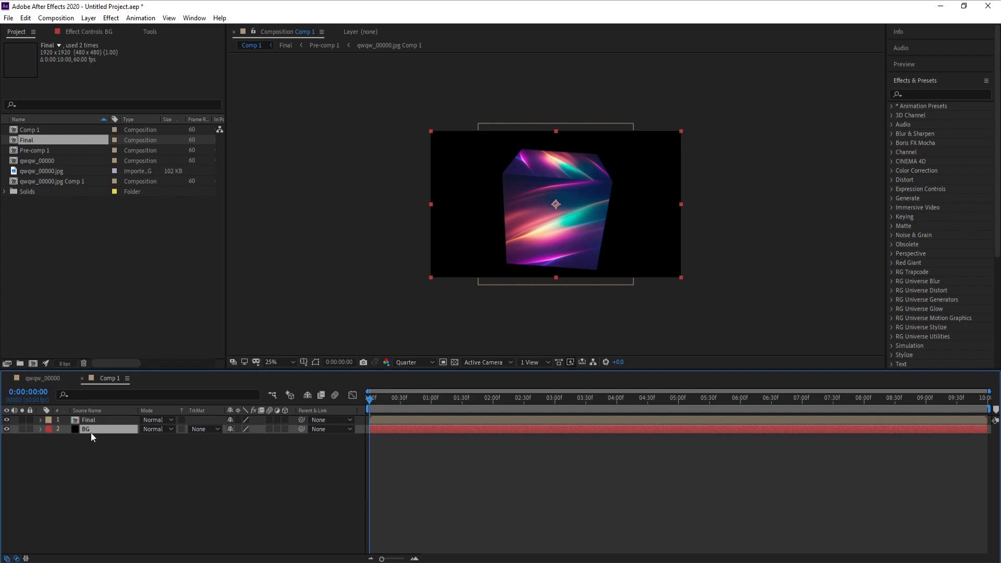
- Find the Gradient Ramp effect and apply it to the BG layer
left_click(938, 96)
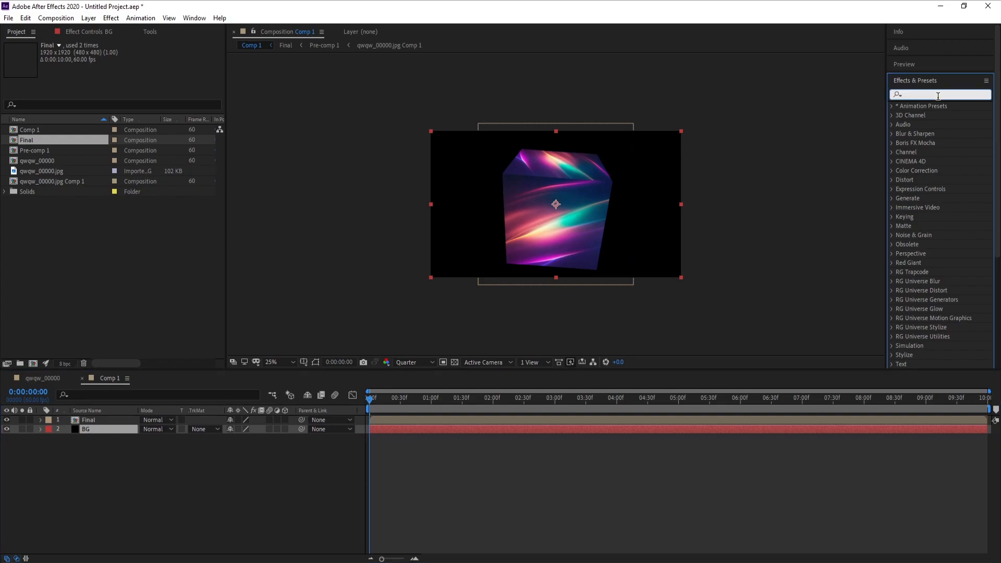
type("pamp")
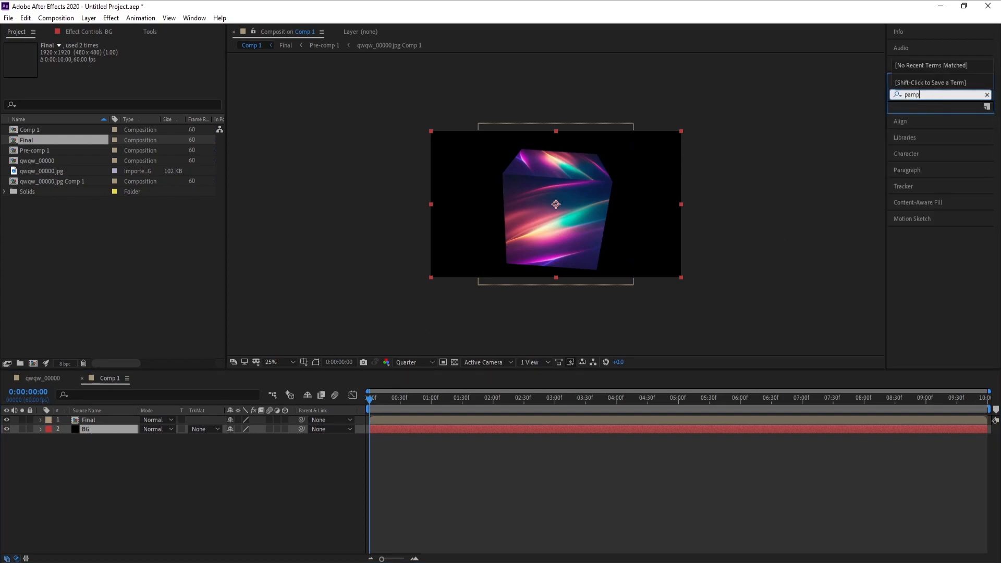
key("BackSpace")
key("BackSpace")
key("BackSpace")
type("ramp")
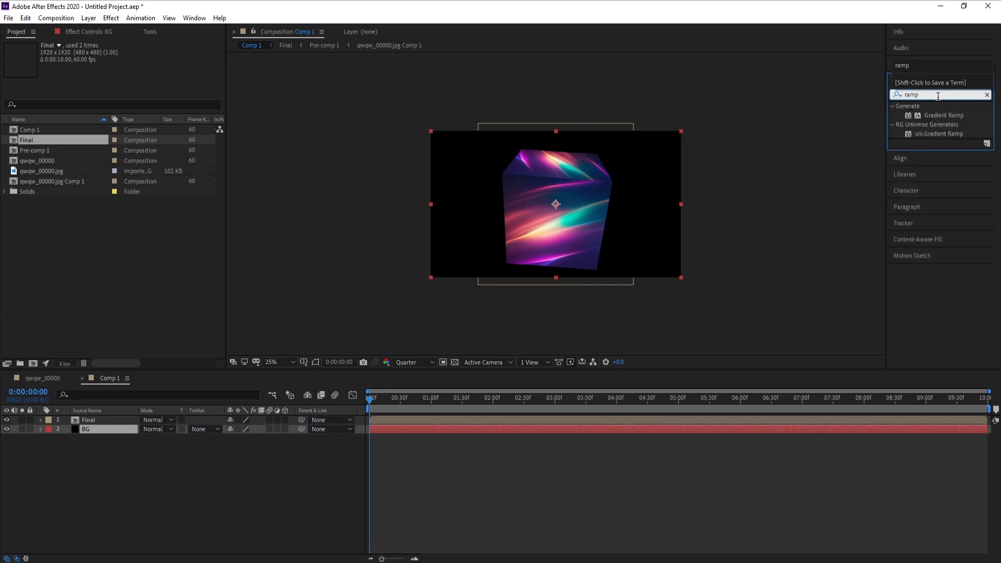
left_click_drag(941, 115, 104, 427)
- Set the gradient's shape to Radial Ramp and move its start point near the composition centre, at about 952, 548
left_click(143, 100)
left_click(156, 124)
left_click_drag(555, 131, 554, 205)
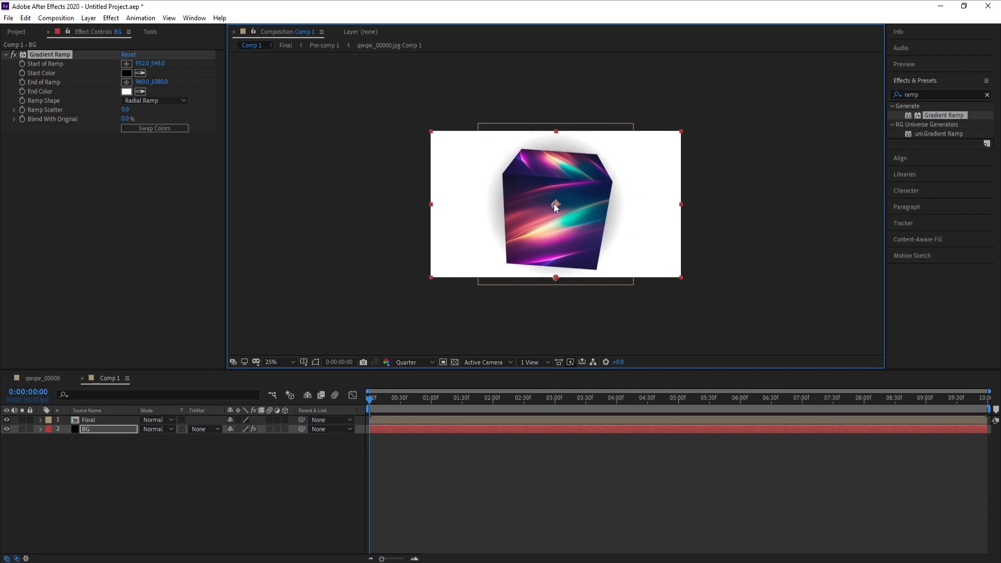
- Set the gradient's end color to very dark navy, hex 000521
left_click(129, 96)
left_click(155, 195)
left_click_drag(174, 206, 175, 229)
mouse_move(175, 142)
left_mouse_down()
mouse_move(177, 166)
mouse_move(179, 148)
left_mouse_up()
left_click_drag(156, 189, 160, 216)
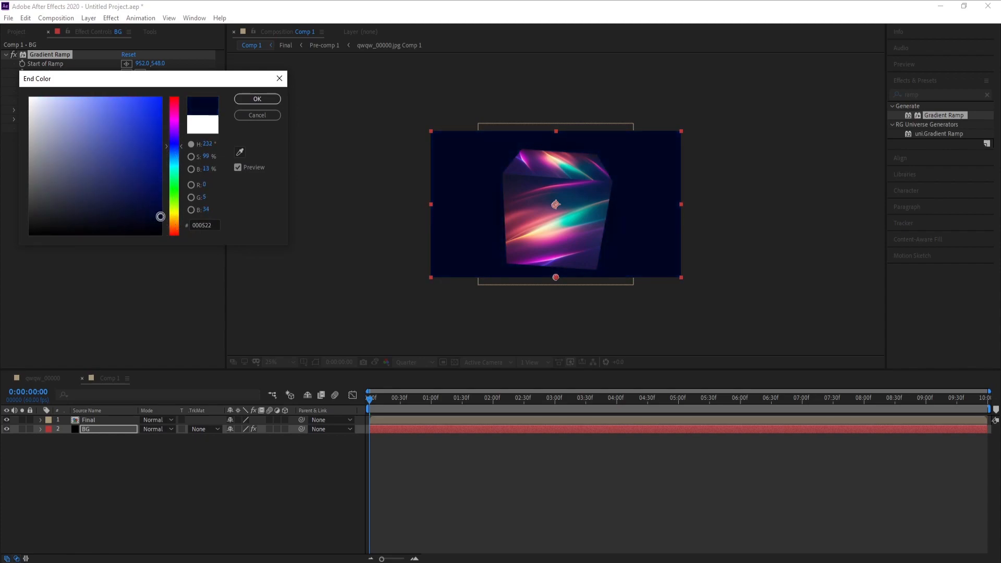
left_click(257, 98)
- Set the gradient's start color to a deep indigo blue
left_click(126, 73)
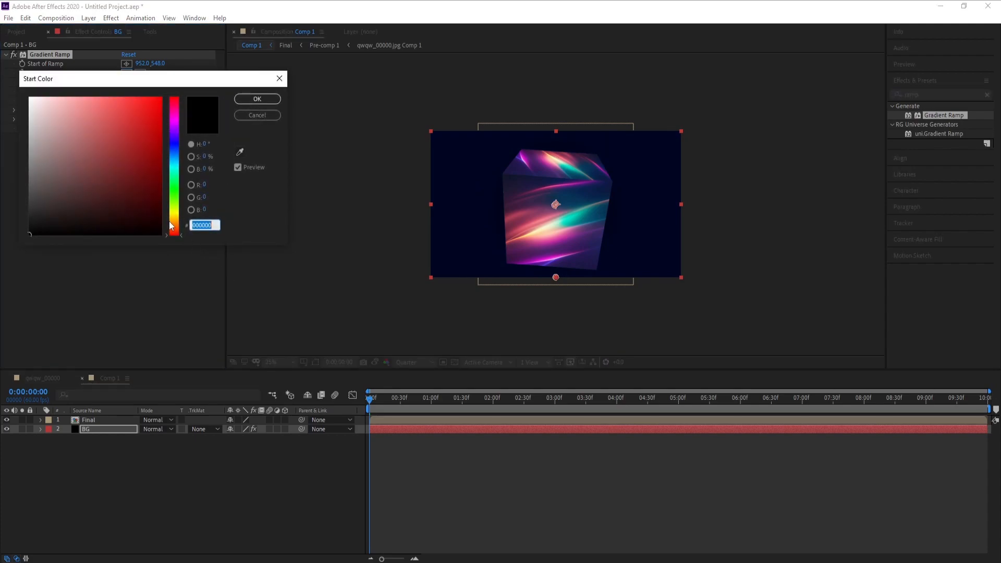
left_click(174, 136)
left_click_drag(156, 174, 161, 188)
left_click(257, 99)
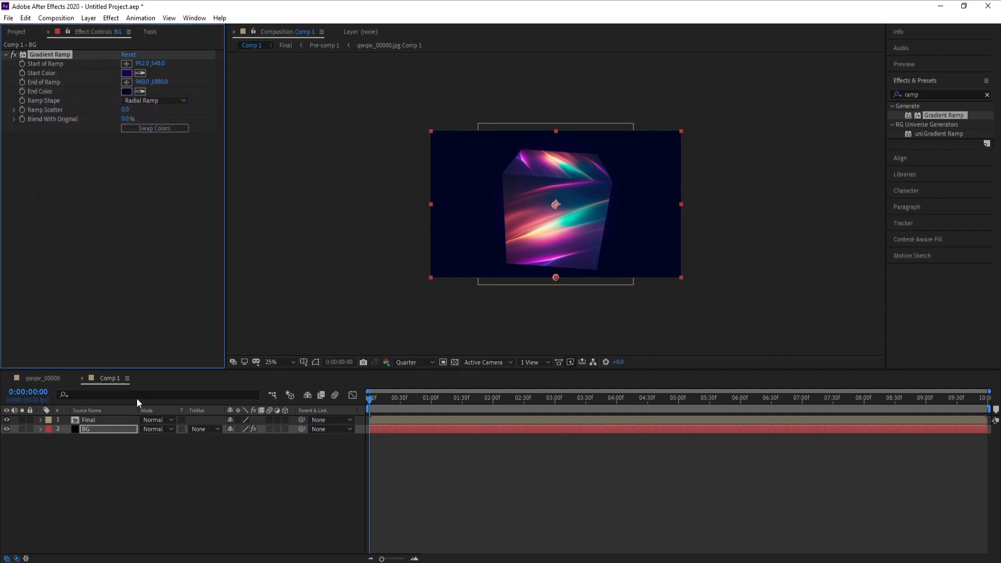
- Create another composition-sized solid with the default name Black Solid 1 and place it between Final and BG
left_click(107, 455)
left_click(89, 18)
mouse_move(104, 27)
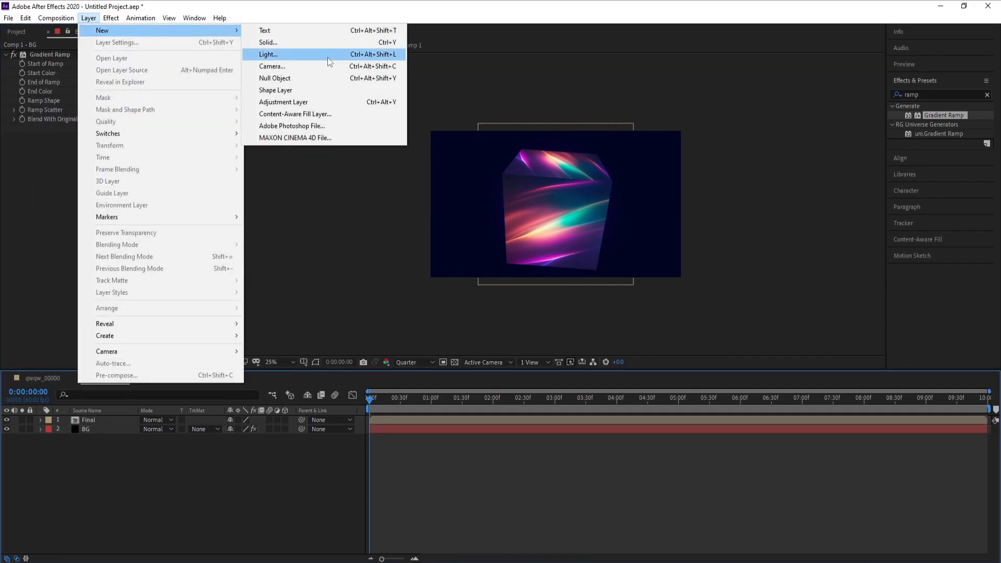
left_click(326, 44)
left_click(527, 381)
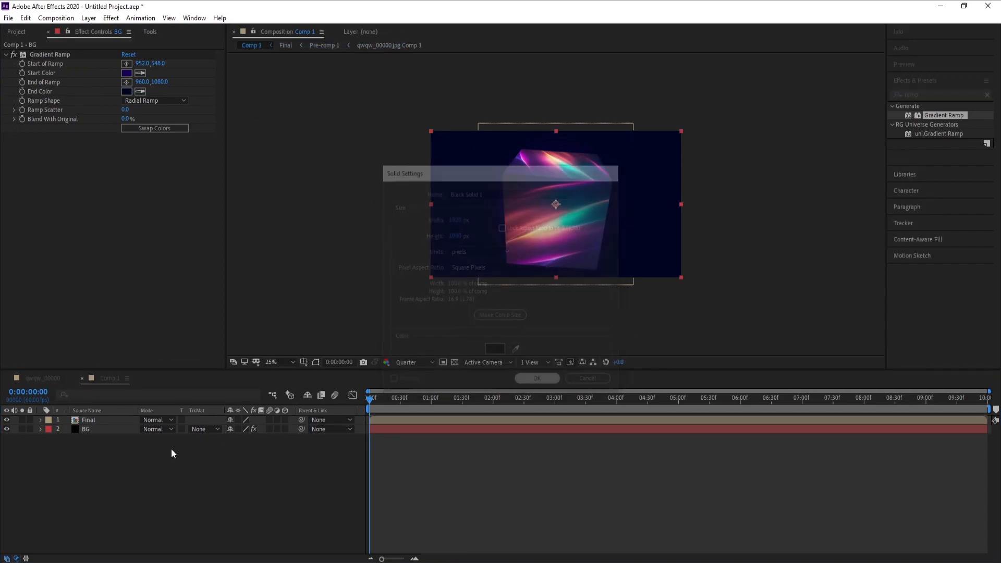
left_click_drag(89, 419, 93, 432)
- Go to about 0:00:02:03, apply the RG Trapcode Particular effect to Black Solid 1, and solo that layer
left_click_drag(444, 405, 496, 399)
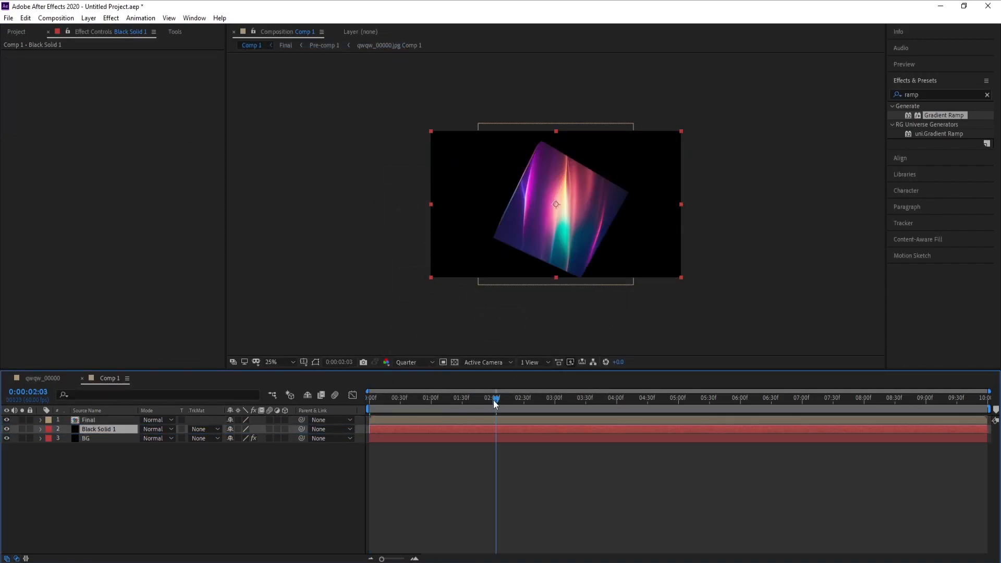
left_click(107, 20)
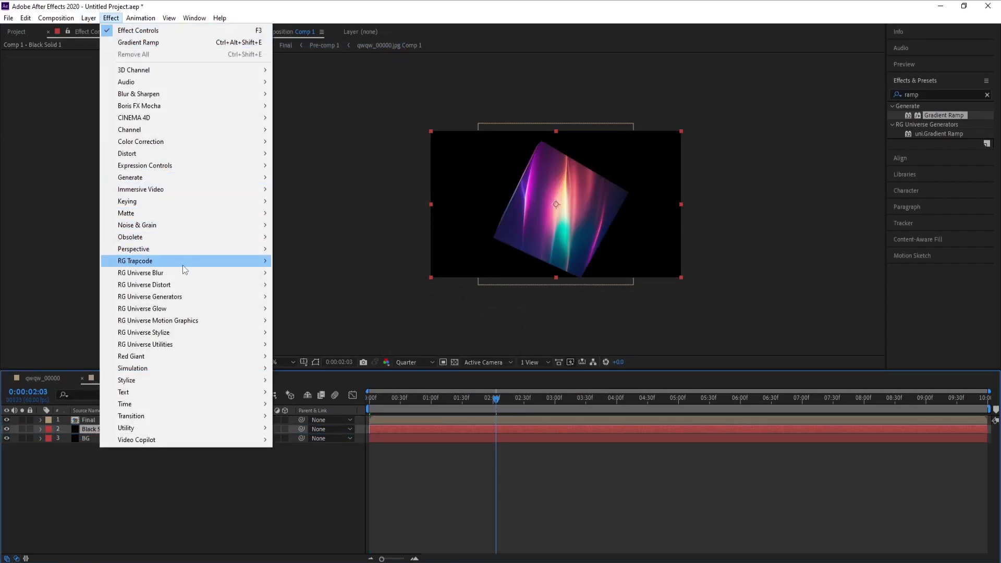
mouse_move(190, 269)
left_click(308, 333)
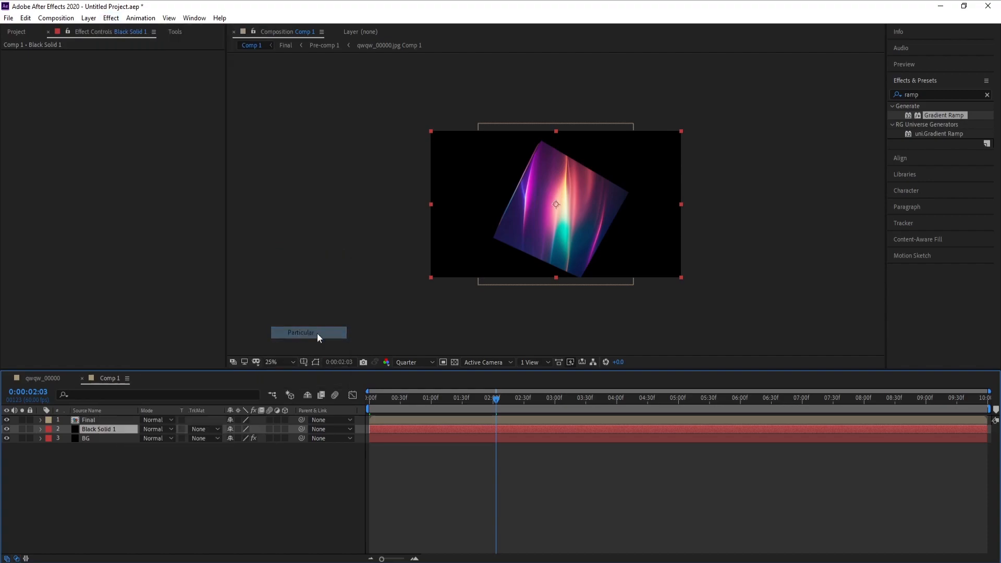
left_click(21, 429)
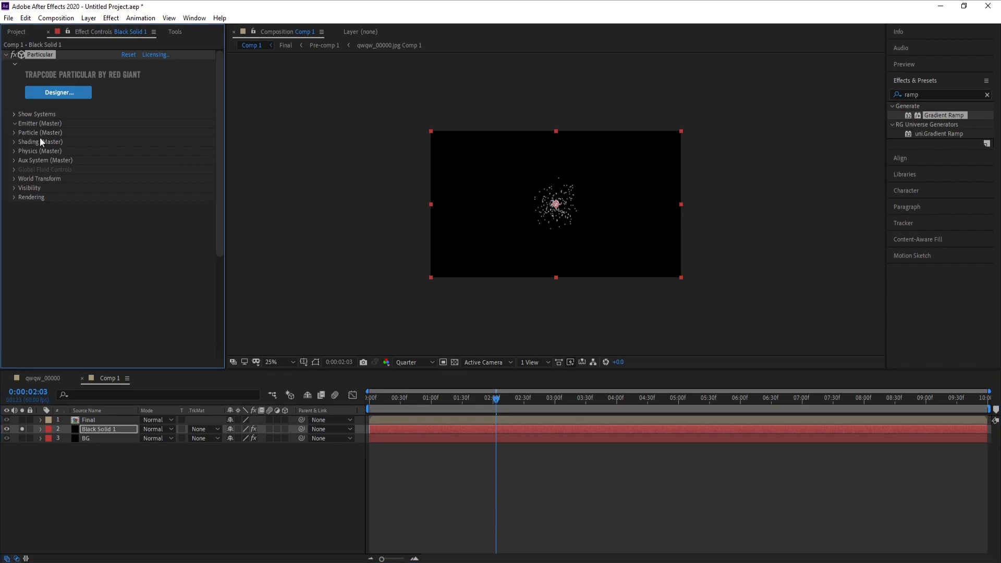
- Set Particular's emitter type to Box and its emission rate to 500 particles/sec
left_click(15, 123)
left_click(145, 151)
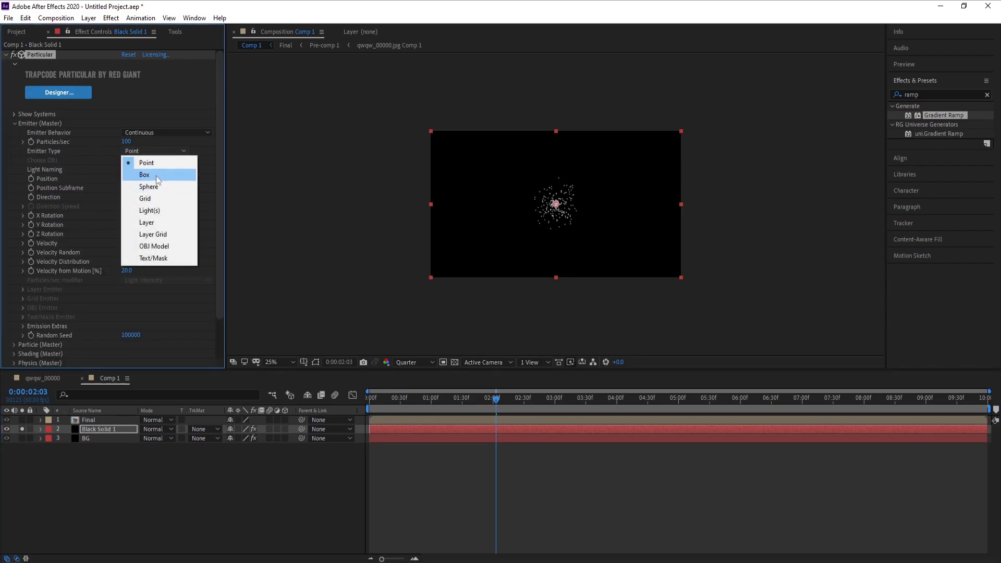
left_click(151, 175)
left_click(129, 142)
type("4")
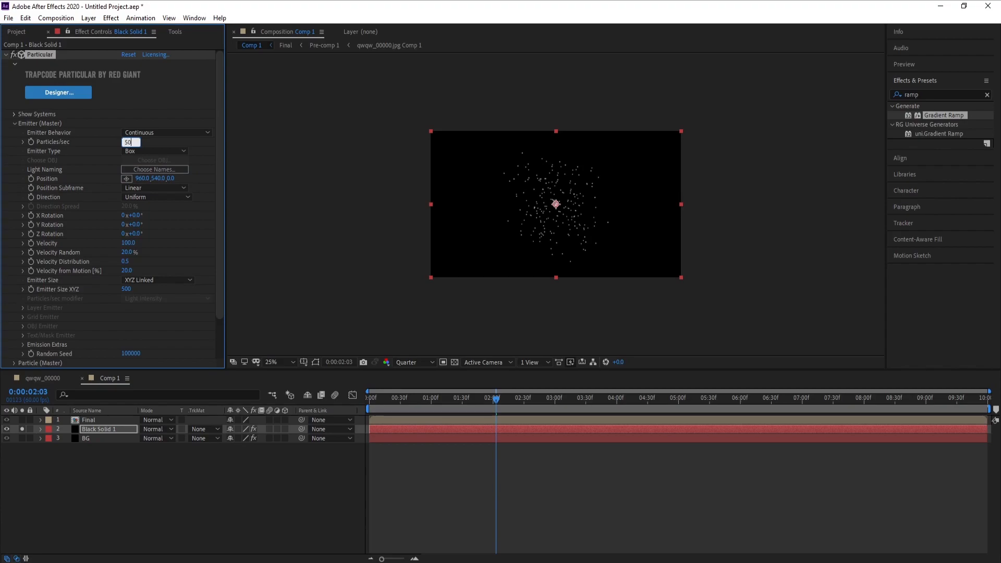
key("Return")
left_click(15, 124)
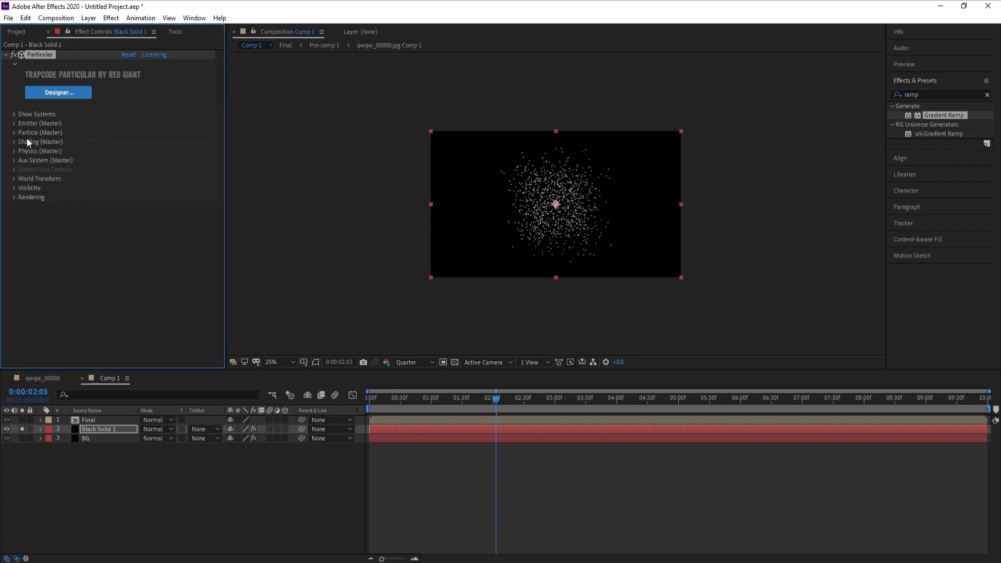
- Switch the emitter size to XYZ Individual, with Emitter Size X at 1828 and Emitter Size Y at 1321
left_click(14, 123)
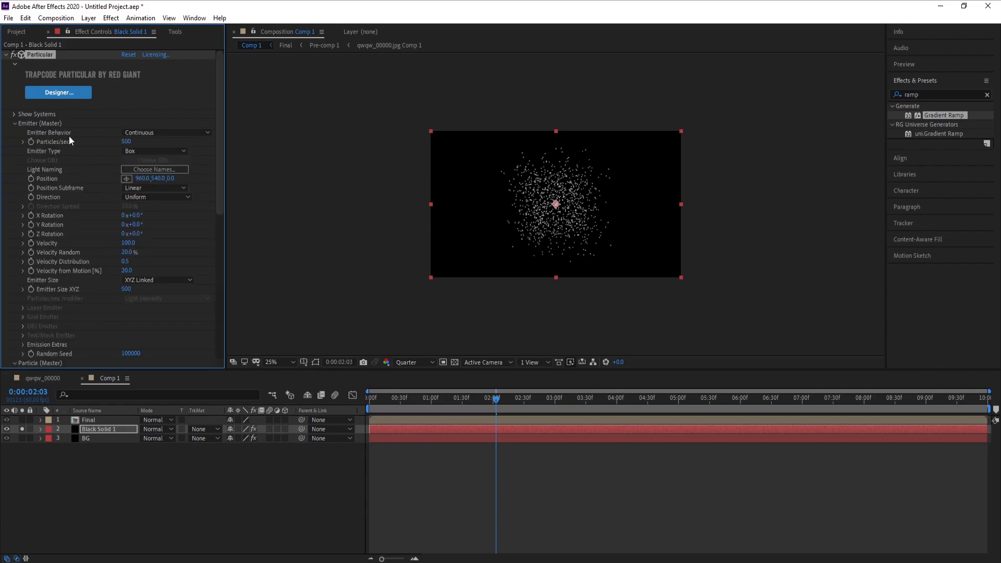
left_click(146, 280)
left_click(148, 304)
left_click_drag(126, 289, 784, 272)
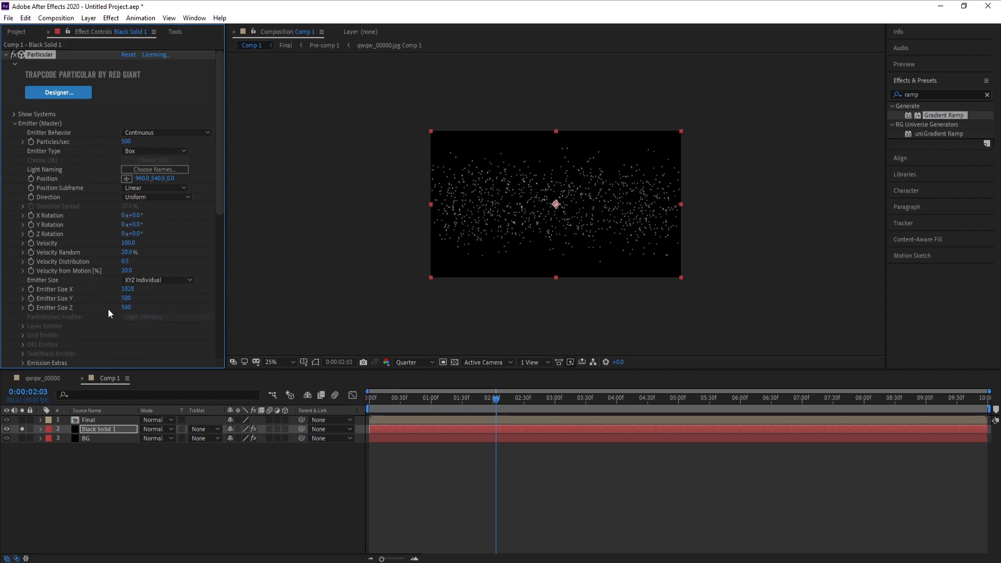
left_click_drag(126, 298, 566, 312)
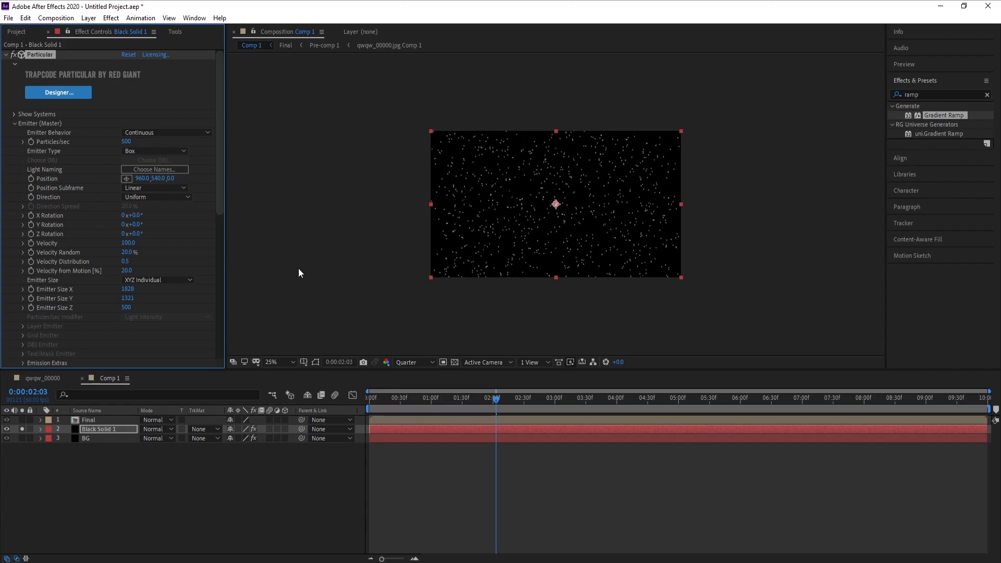
- Set the emitter's Velocity, Velocity Random, Velocity Distribution and Velocity from Motion to 0, and collapse the Emitter settings
left_click(130, 243)
type("0")
left_click(126, 253)
type("0")
key("Tab")
type("0")
key("Tab")
type("0")
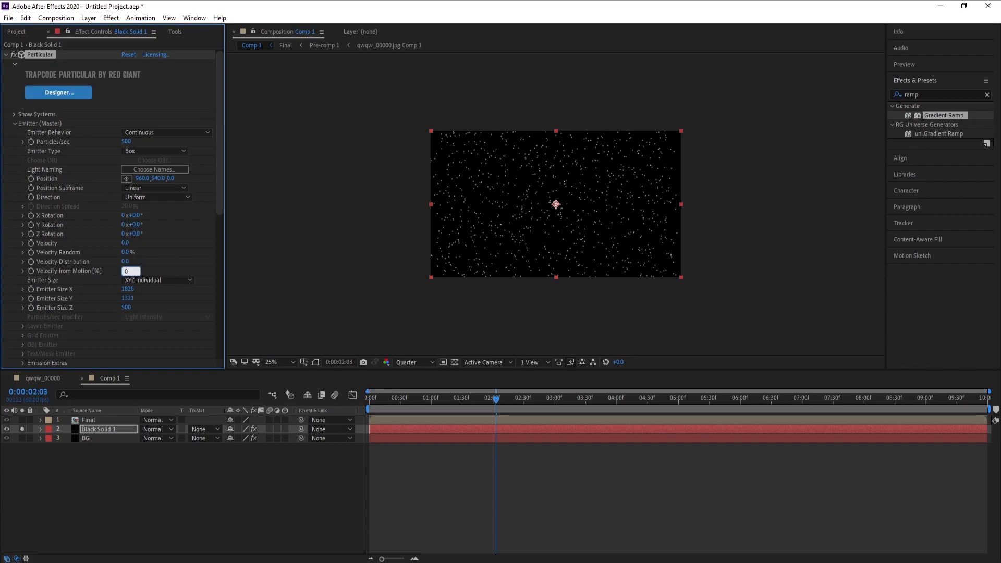
key("Return")
left_click(14, 123)
- Set the particle size to 2 and the Set Color option to Over Life
left_click(14, 132)
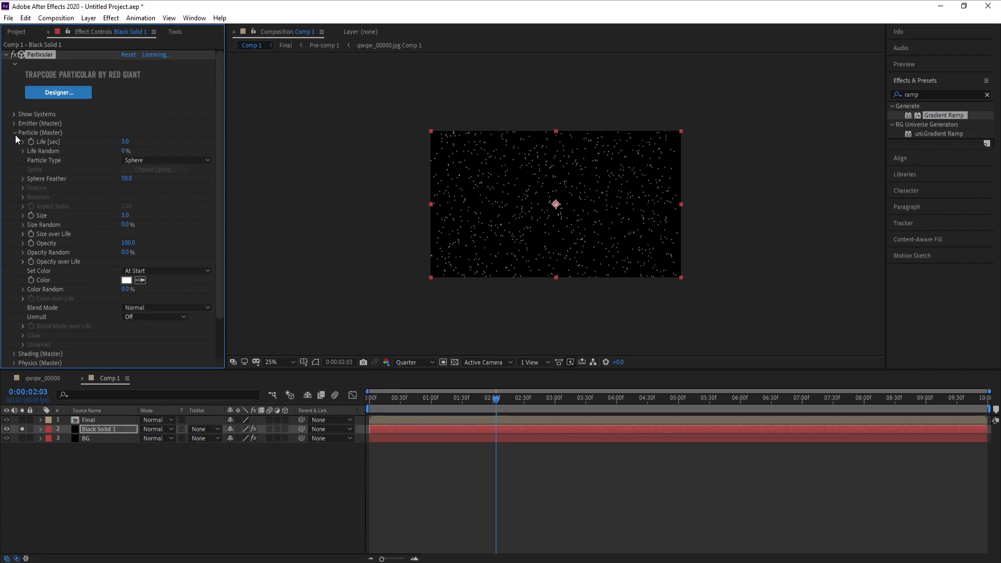
left_click(125, 217)
type("2")
key("Return")
left_click(134, 271)
left_click(139, 291)
- Widen the effect settings area and view the composition at 100% magnification and Full resolution
left_click_drag(224, 295, 277, 287)
left_click(151, 216)
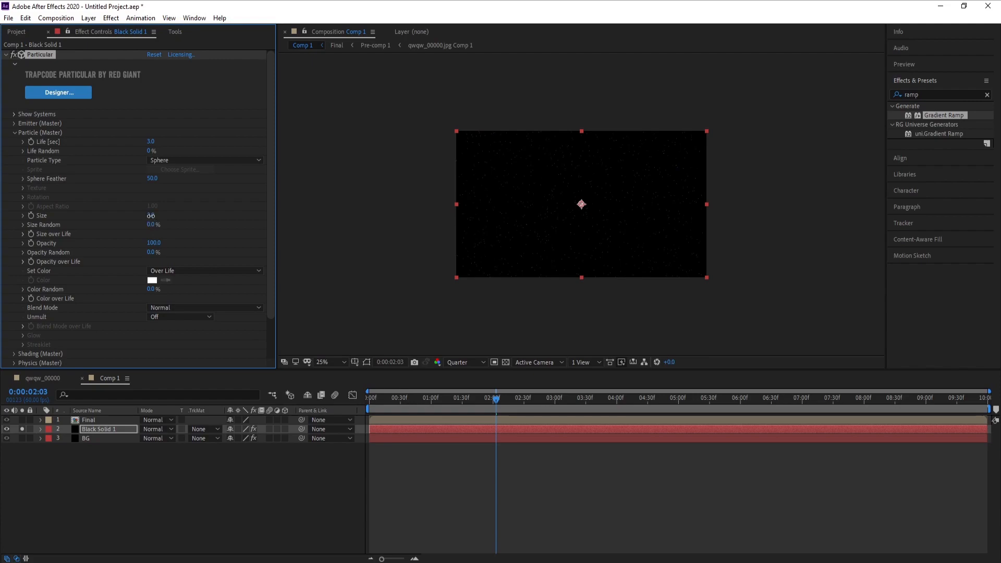
scroll(465, 210, "up", 3)
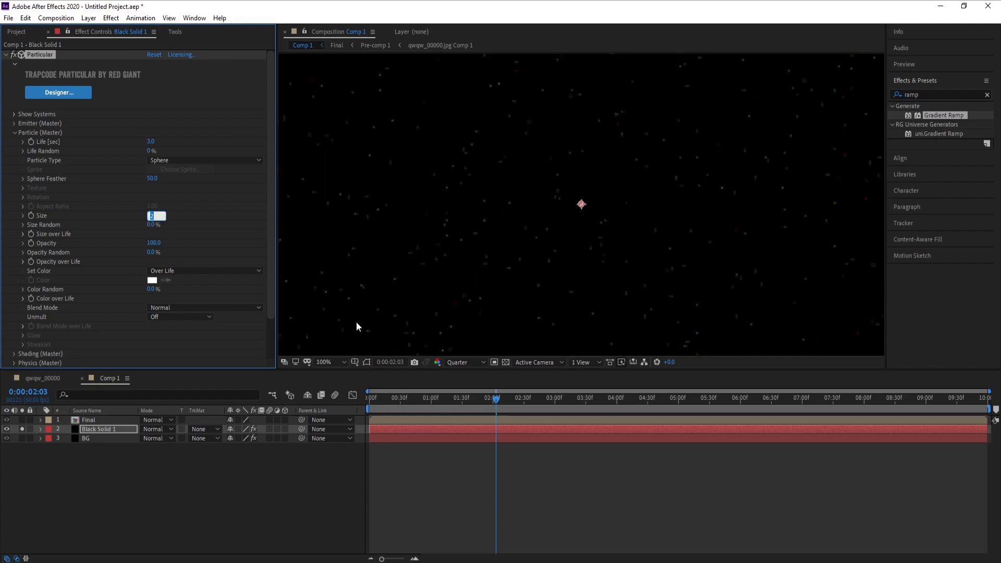
left_click(454, 363)
left_click(462, 386)
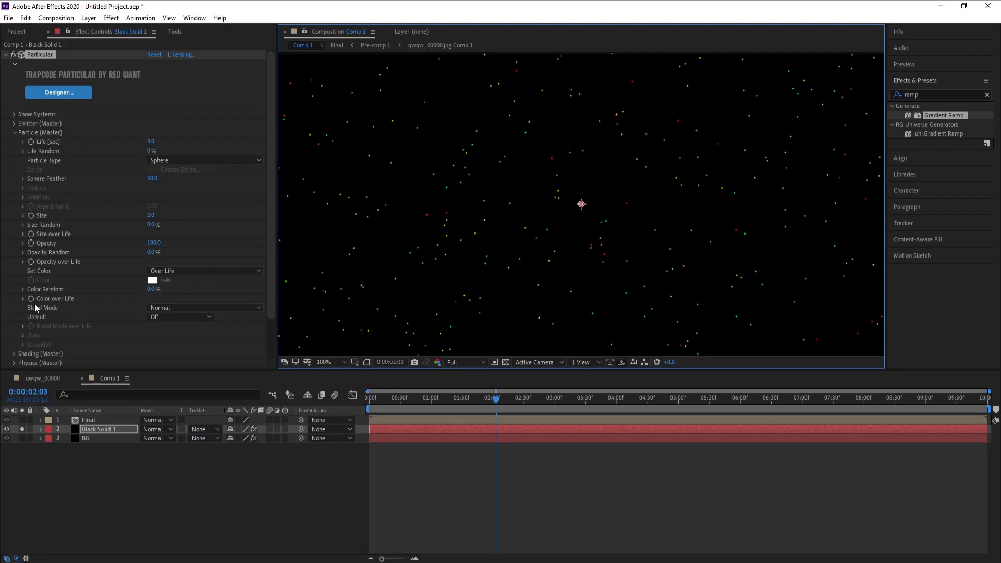
- Apply the white-cyan-blue gradient preset to the particles' Color over Life, and collapse the Particle settings
left_click(23, 298)
left_click(177, 293)
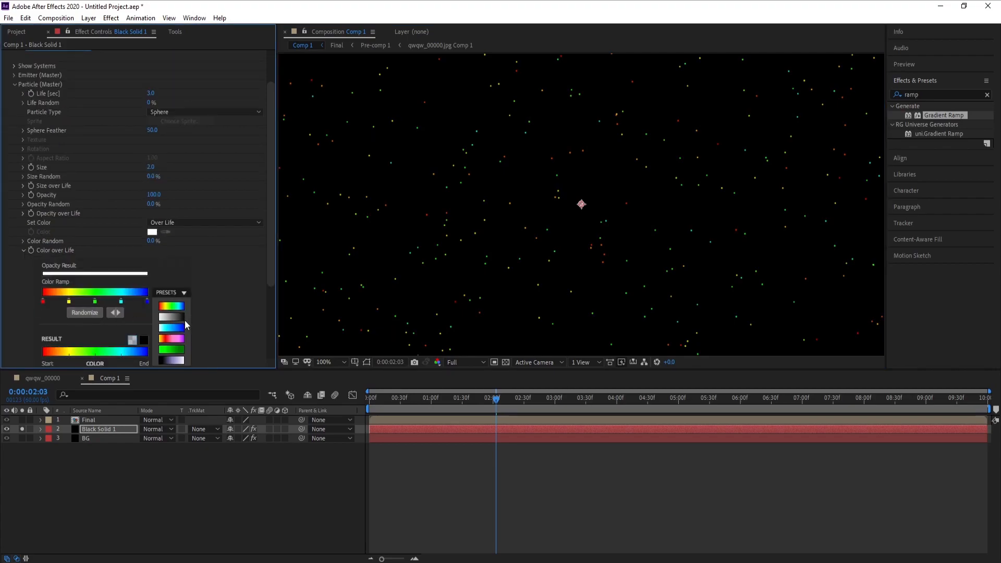
left_click(172, 328)
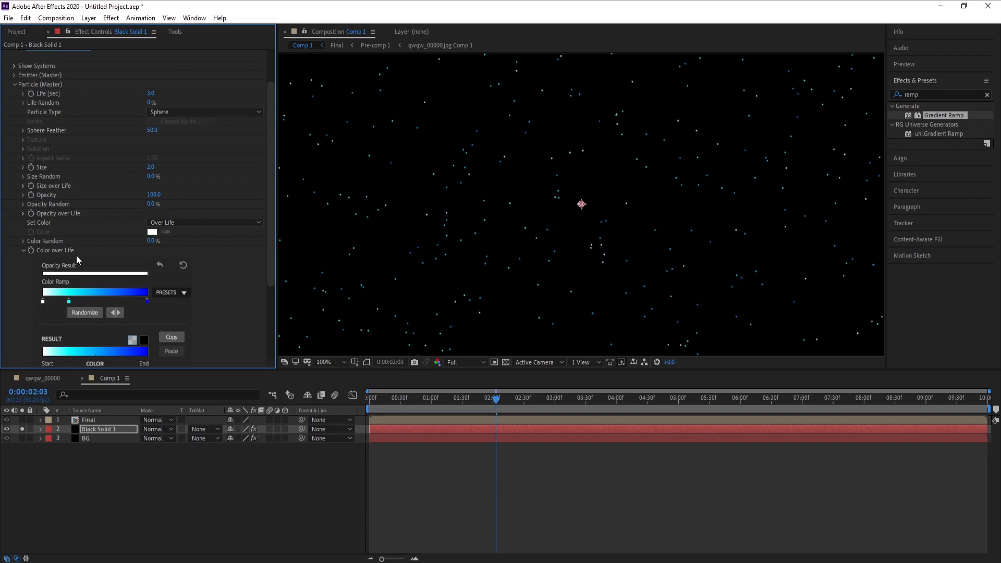
left_click(23, 250)
scroll(15, 123, "up", 1)
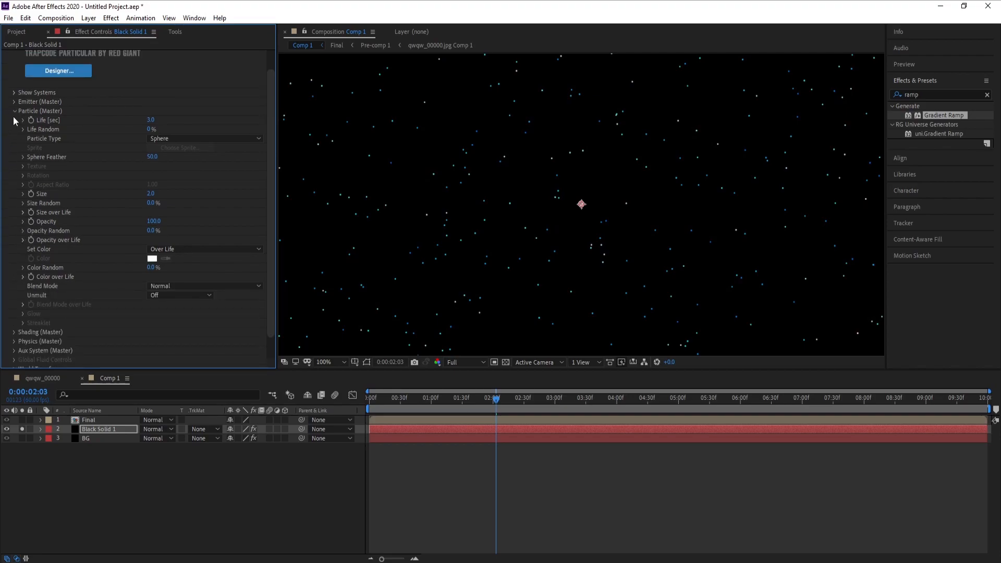
left_click(14, 111)
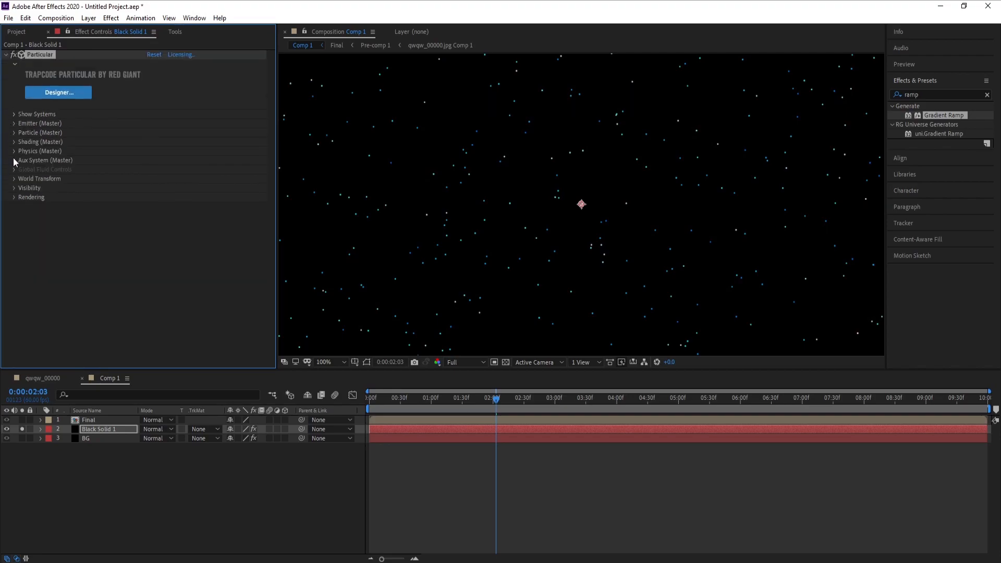
- Set the Turbulence Field's Affect Size to 25 in Particular's Air physics, and collapse the Physics settings
left_click(14, 151)
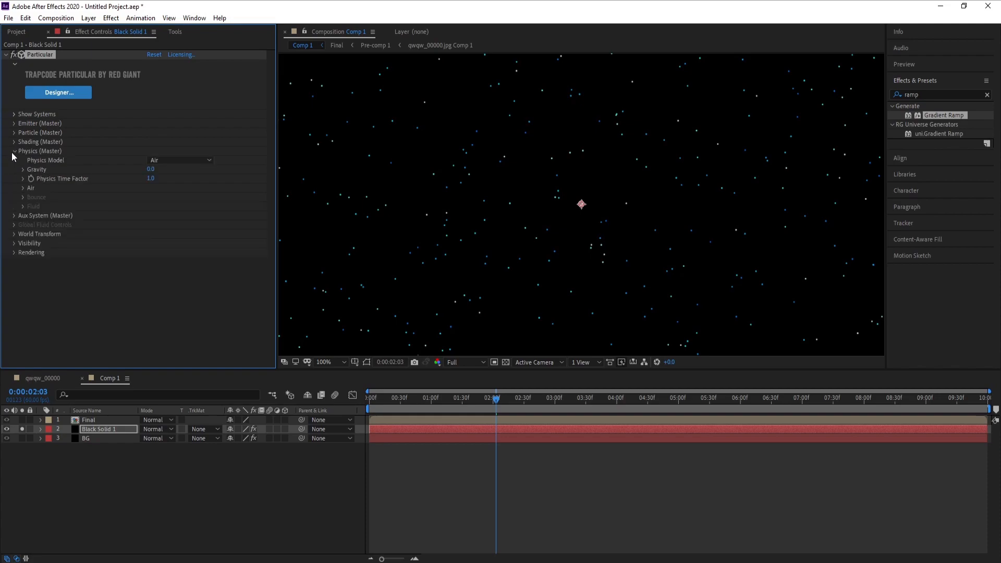
left_click(23, 188)
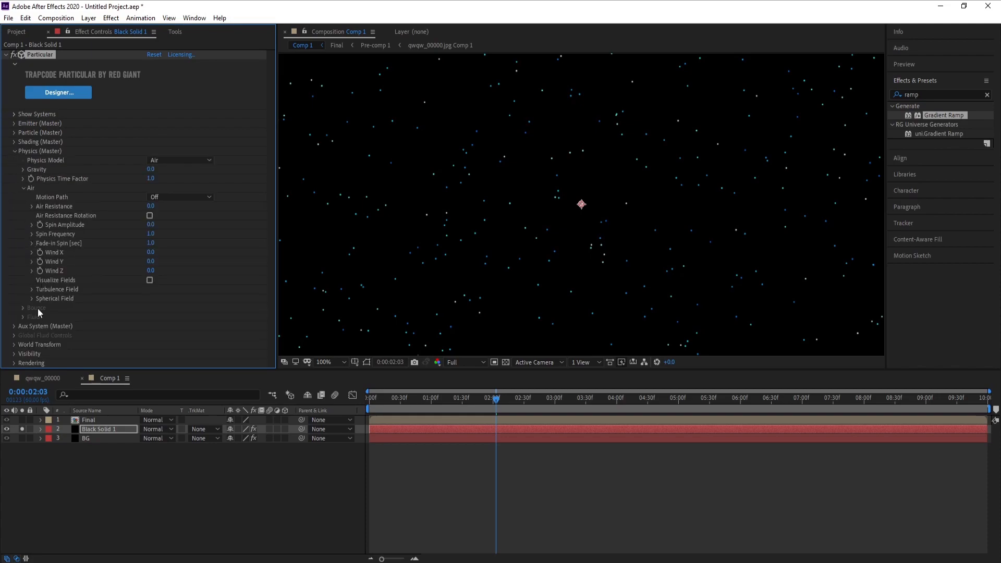
left_click(32, 289)
scroll(78, 271, "down", 2)
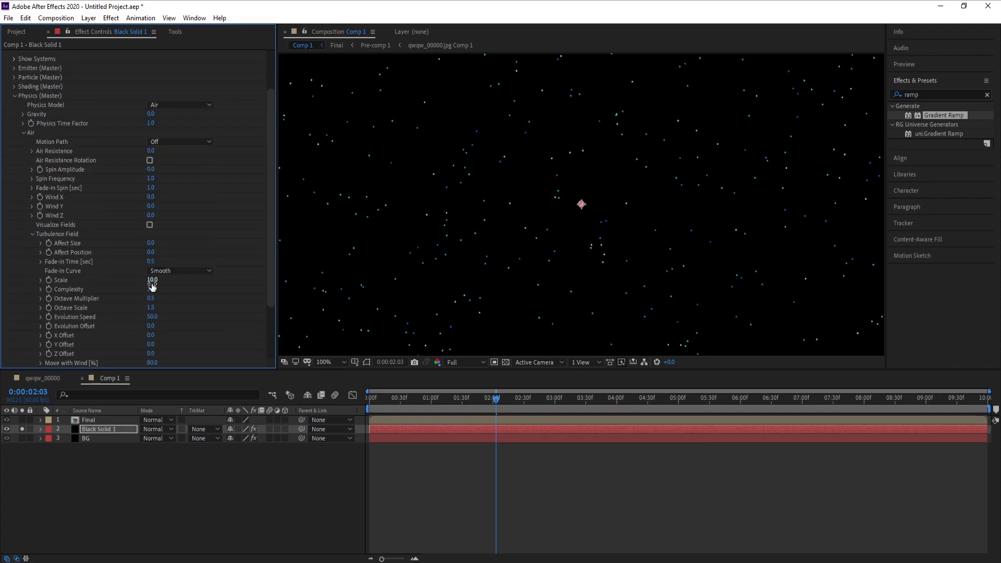
left_click_drag(151, 243, 152, 243)
scroll(660, 255, "down", 1)
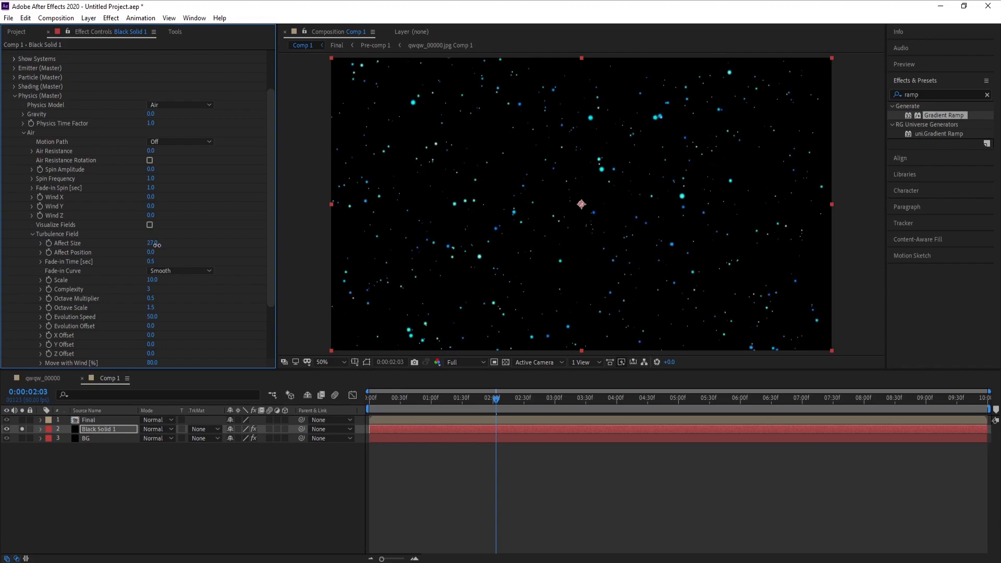
left_click(14, 96)
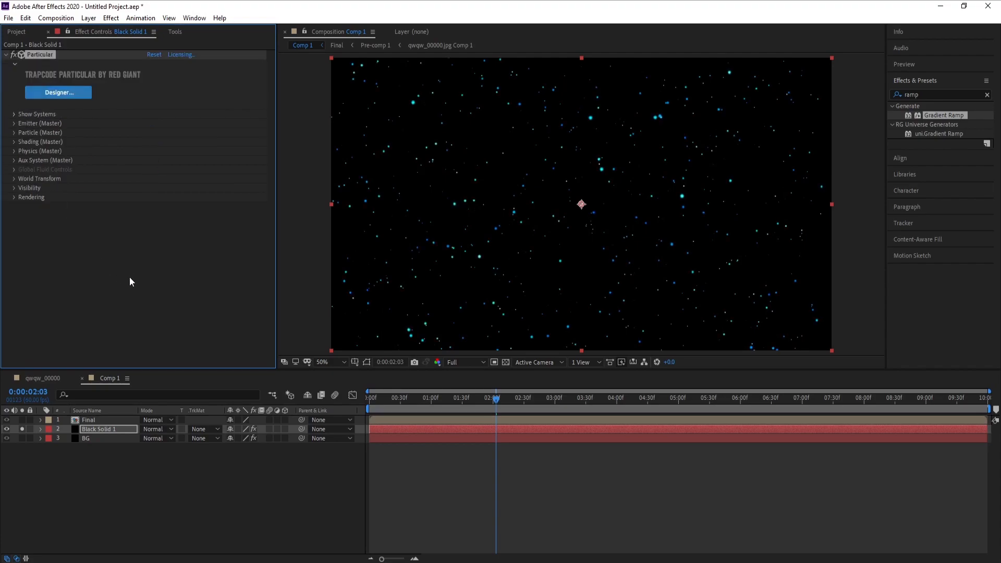
- Apply the Stylize Glow effect to the Black Solid 1 particle layer and turn off the layer's solo
left_click(111, 18)
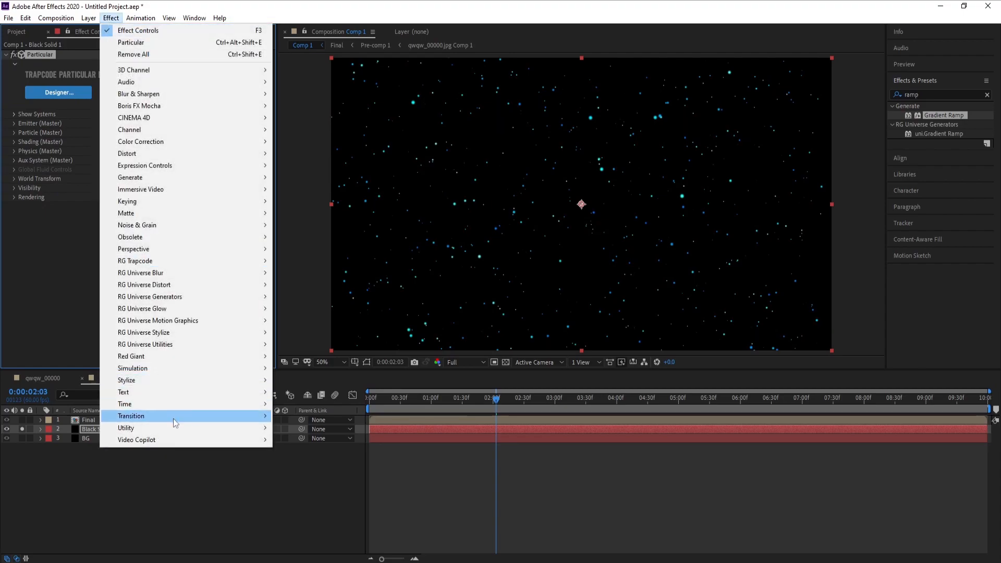
mouse_move(197, 383)
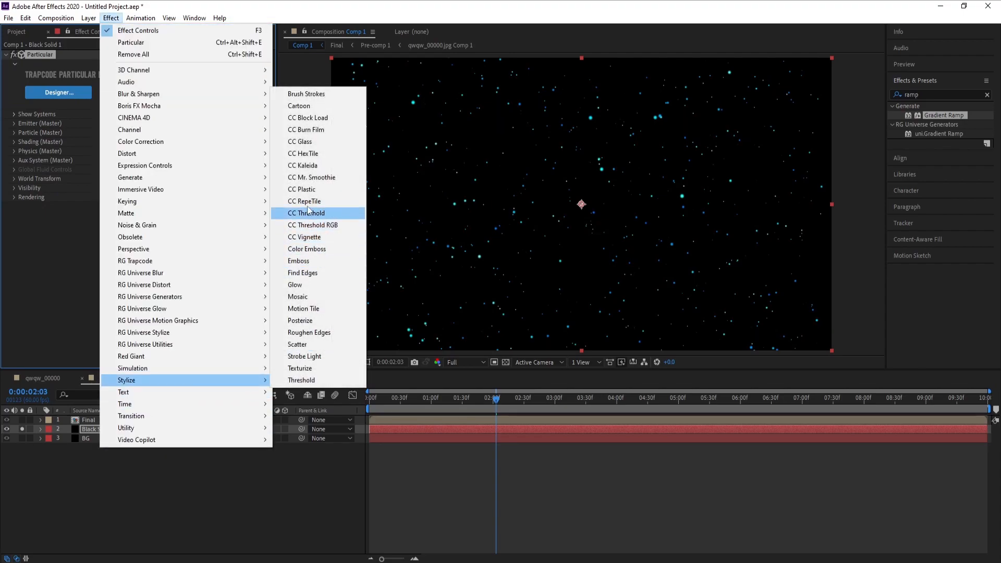
left_click(318, 287)
scroll(574, 285, "down", 1)
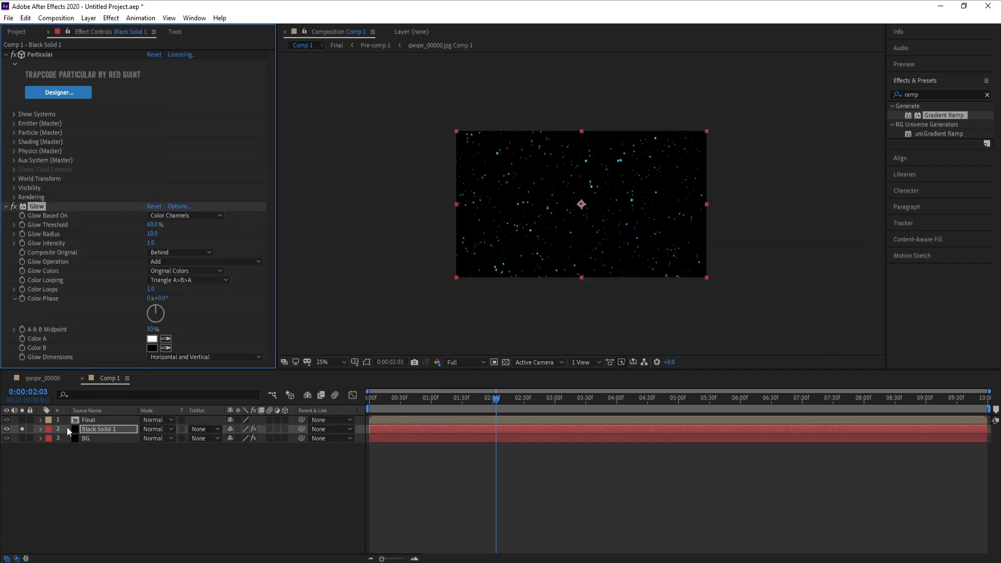
left_click(23, 429)
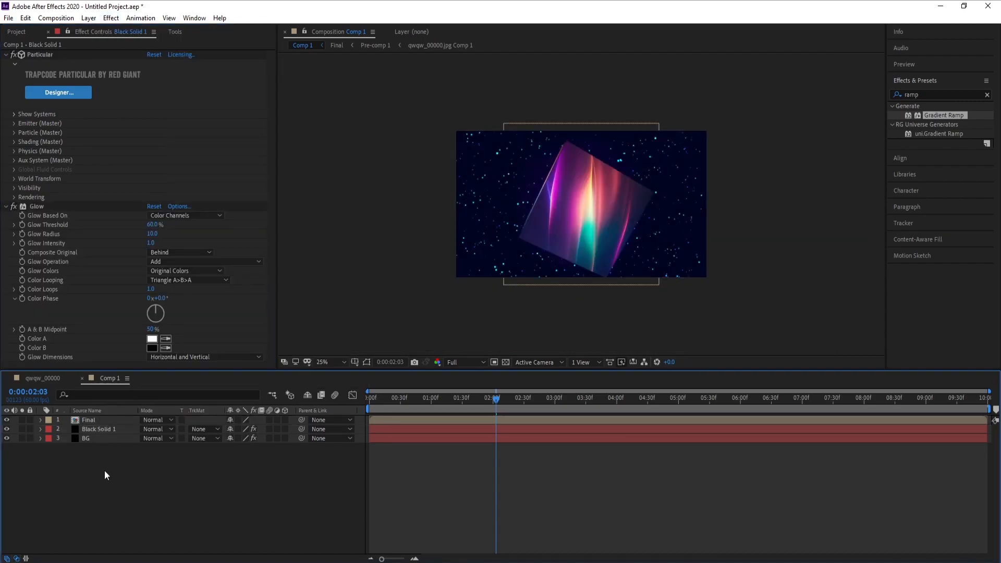
- Set the composition's preview resolution to Quarter and play back the animation from near its start
left_click_drag(441, 398, 322, 417)
key("space")
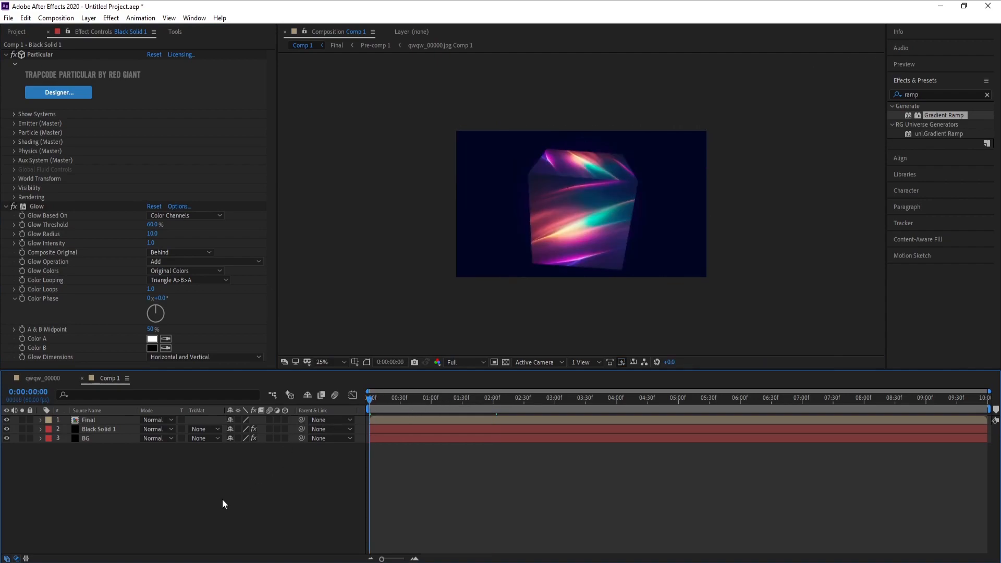
key("space")
left_click(465, 363)
left_click(471, 426)
key("space")
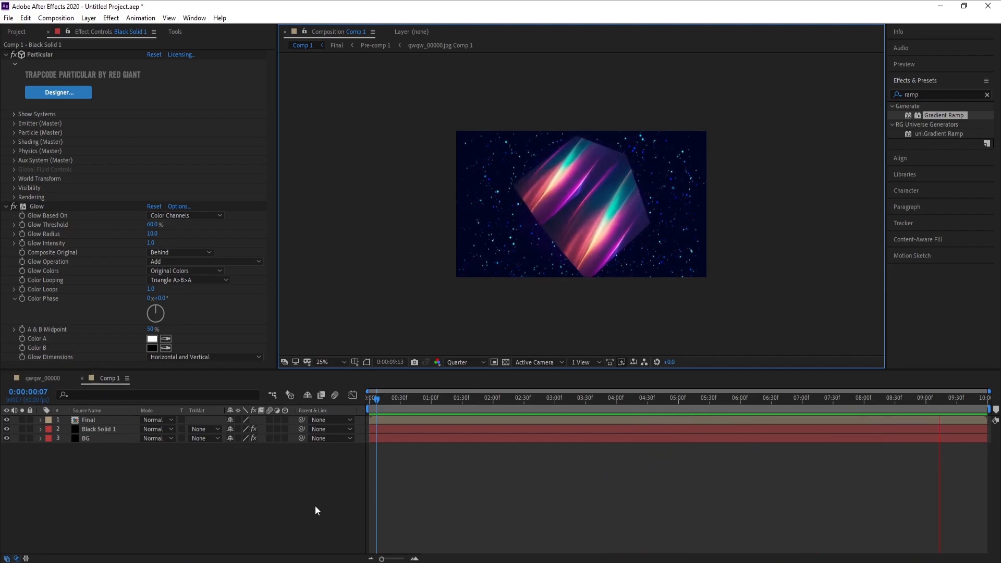
key("space")
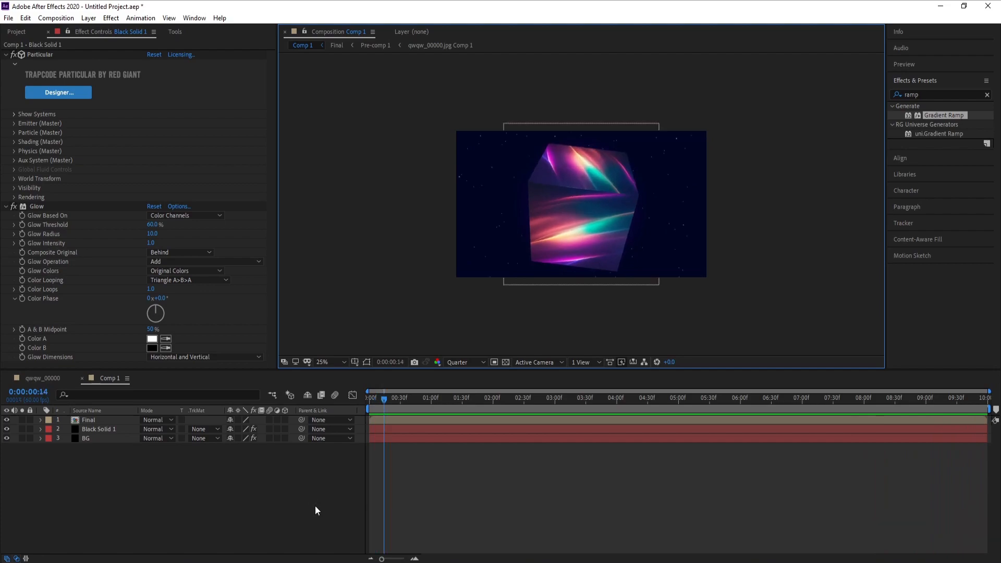